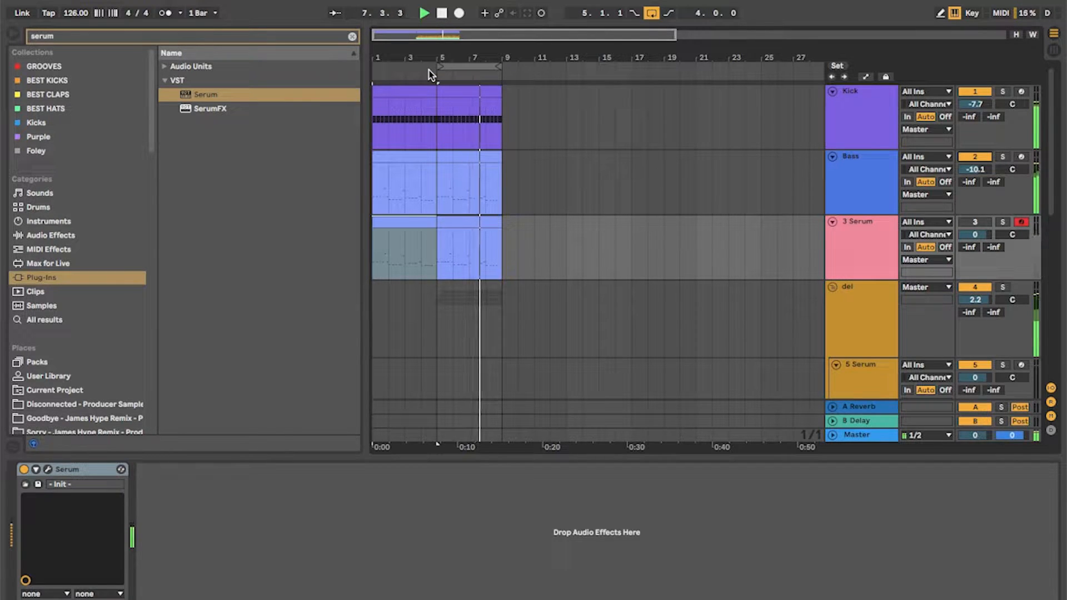
- Stop playback and examine the MIDI notes of the first Bass clip
{"action": "key", "text": "space"}
{"action": "left_click", "coordinate": [865, 248]}
{"action": "left_click", "coordinate": [865, 248]}
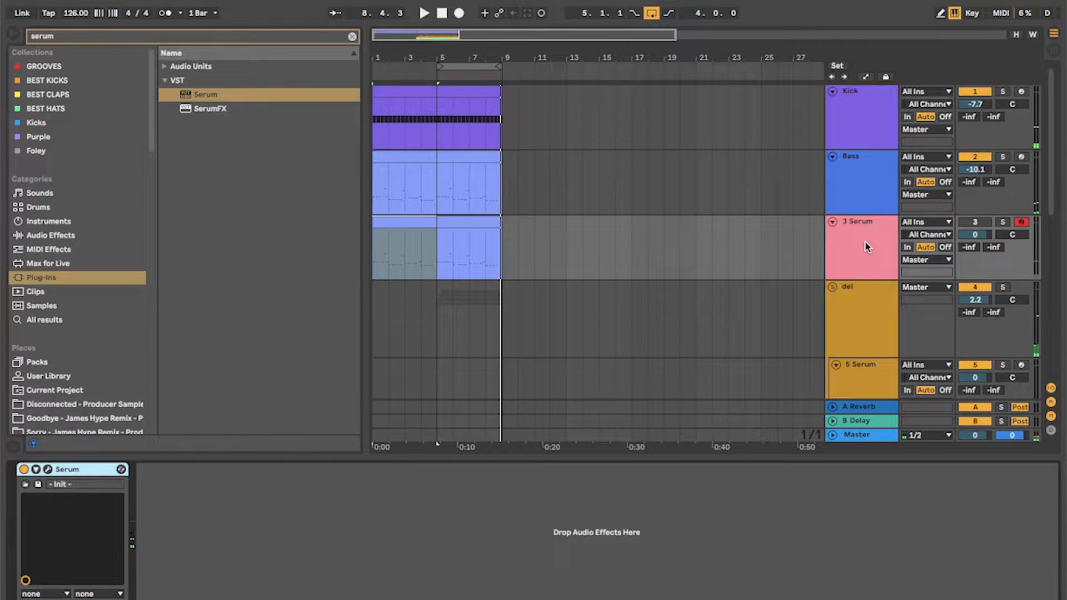
{"action": "left_click", "coordinate": [868, 247]}
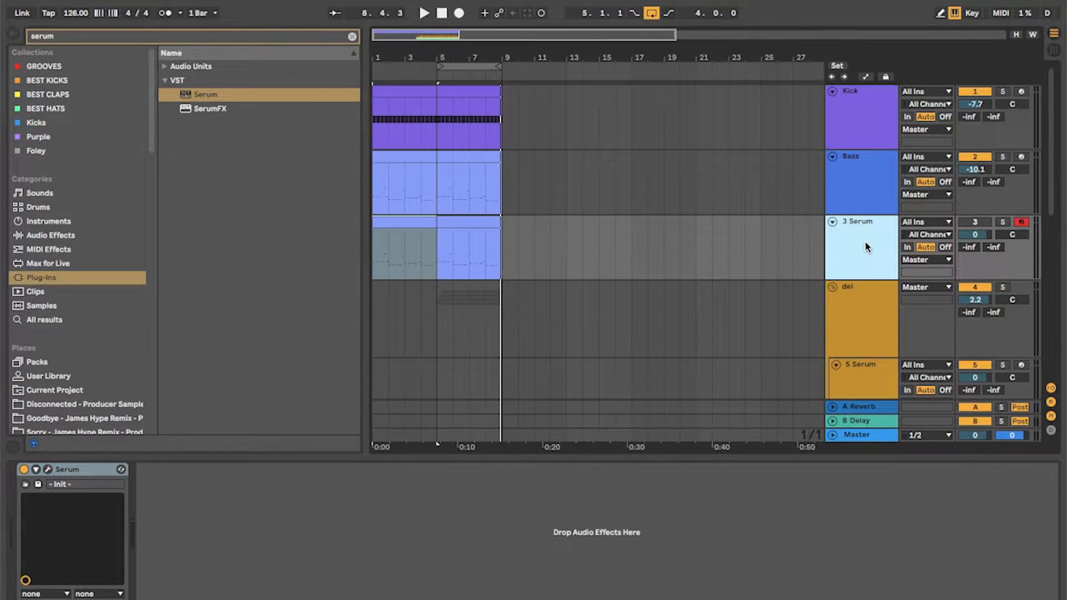
{"action": "double_click", "coordinate": [402, 158]}
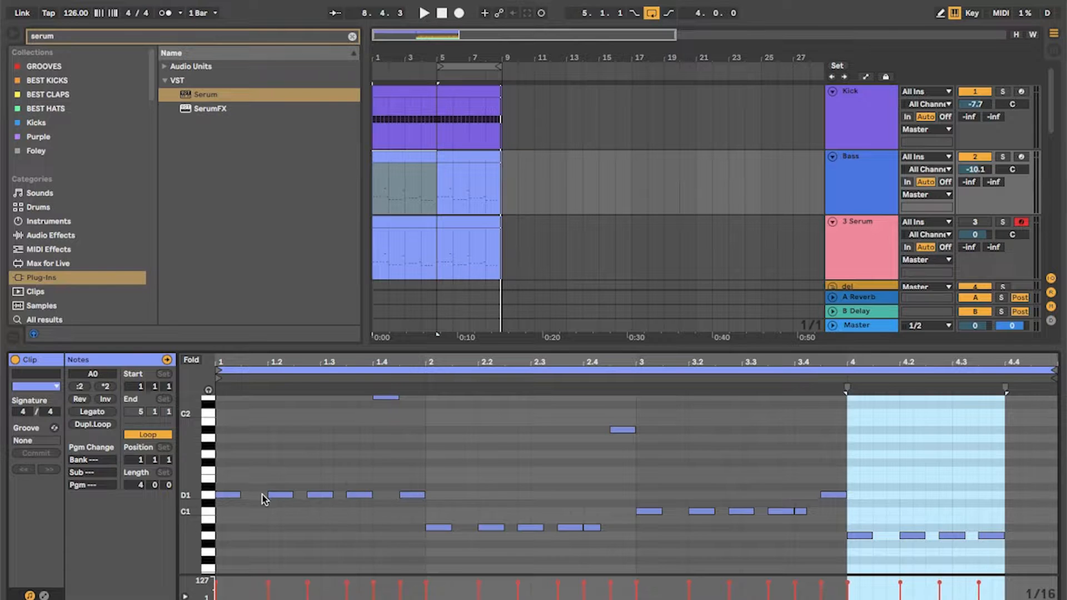
{"action": "scroll", "coordinate": [267, 478], "scroll_direction": "down", "scroll_amount": 1}
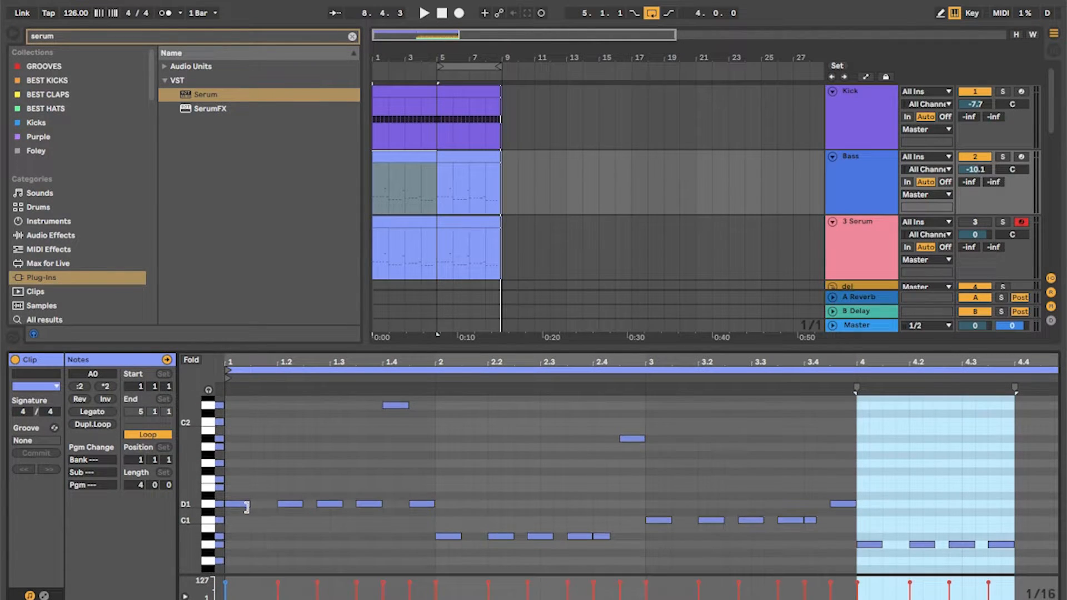
{"action": "left_click", "coordinate": [342, 427]}
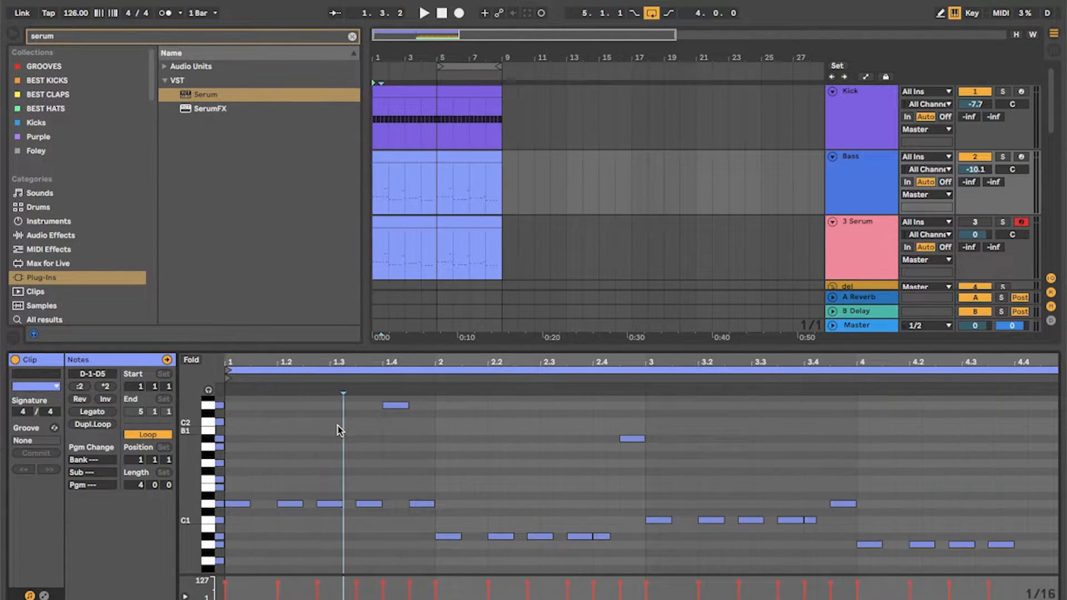
{"action": "double_click", "coordinate": [488, 348]}
{"action": "left_click", "coordinate": [407, 156]}
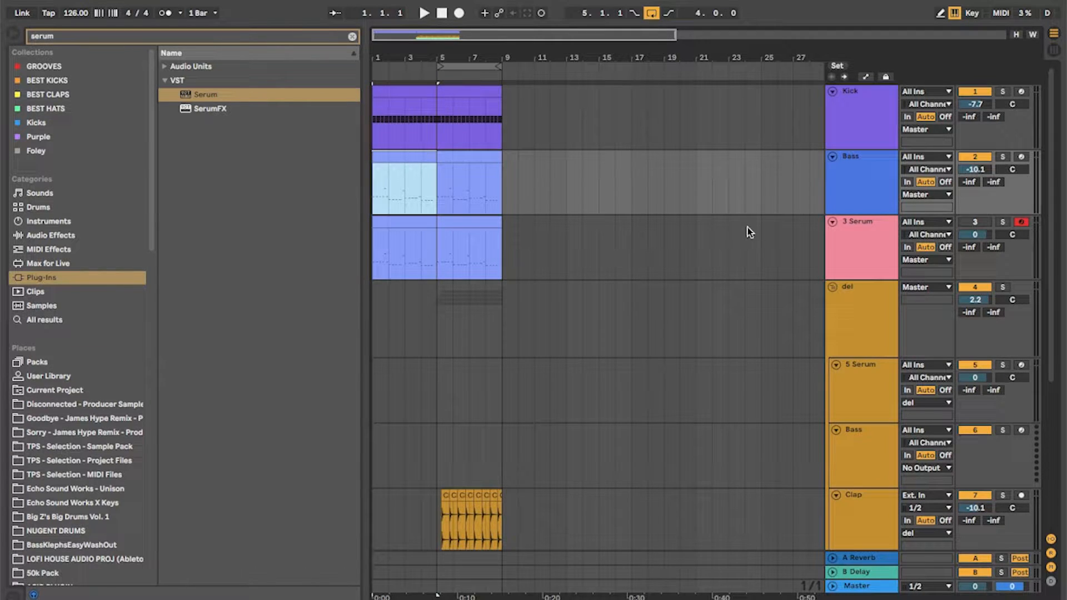
- Open the Serum instrument on the 3 Serum track and reset its patch to the initial preset
{"action": "right_click", "coordinate": [874, 230]}
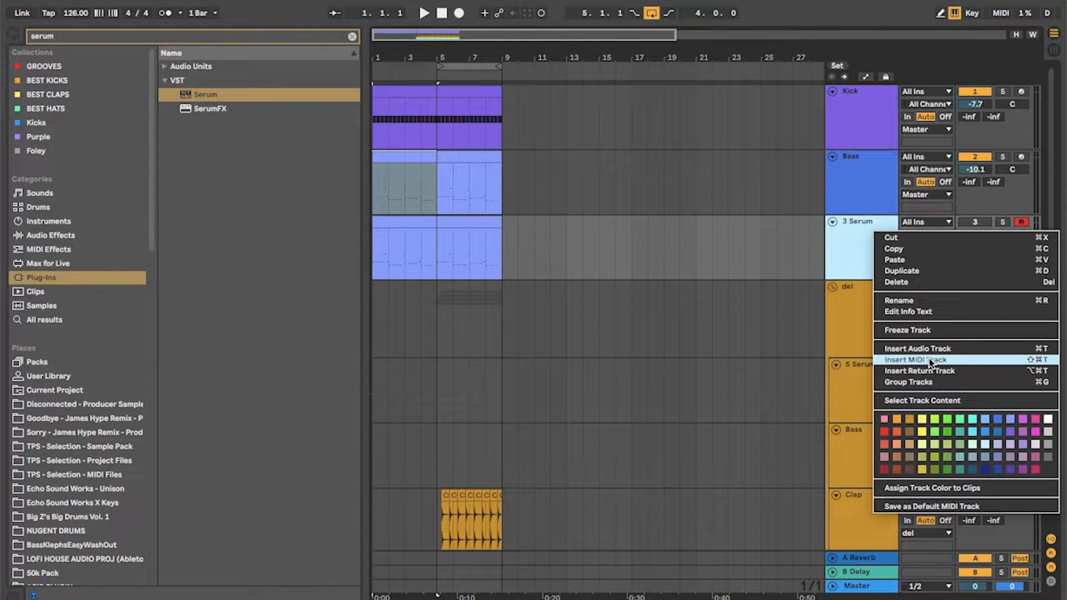
{"action": "left_click", "coordinate": [681, 281]}
{"action": "double_click", "coordinate": [852, 254]}
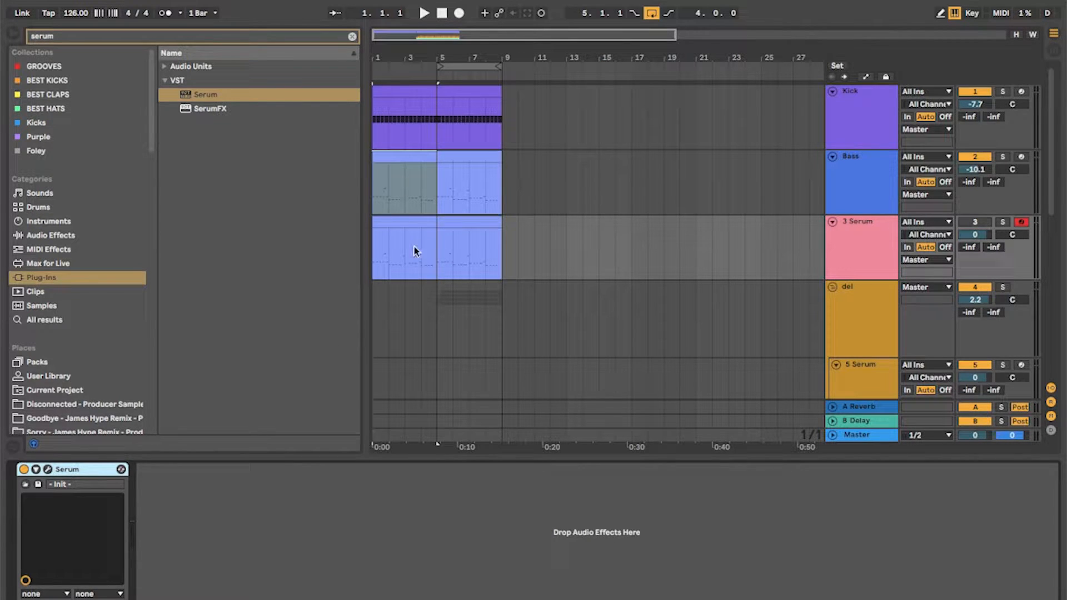
{"action": "left_click", "coordinate": [48, 470]}
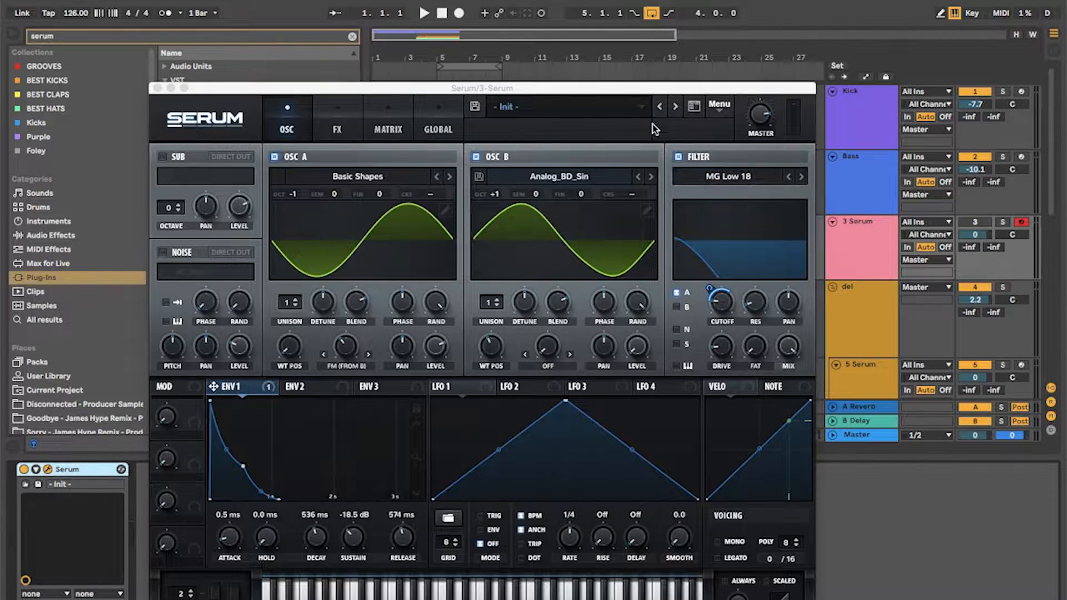
{"action": "left_click", "coordinate": [719, 106]}
{"action": "left_click", "coordinate": [760, 184]}
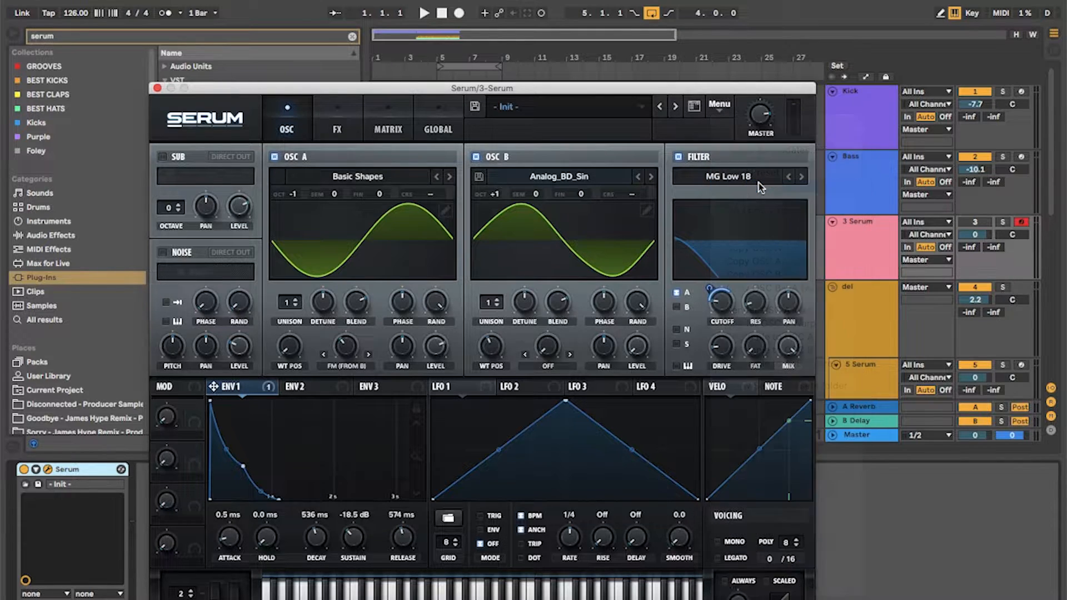
{"action": "left_click", "coordinate": [388, 178]}
{"action": "left_click", "coordinate": [428, 160]}
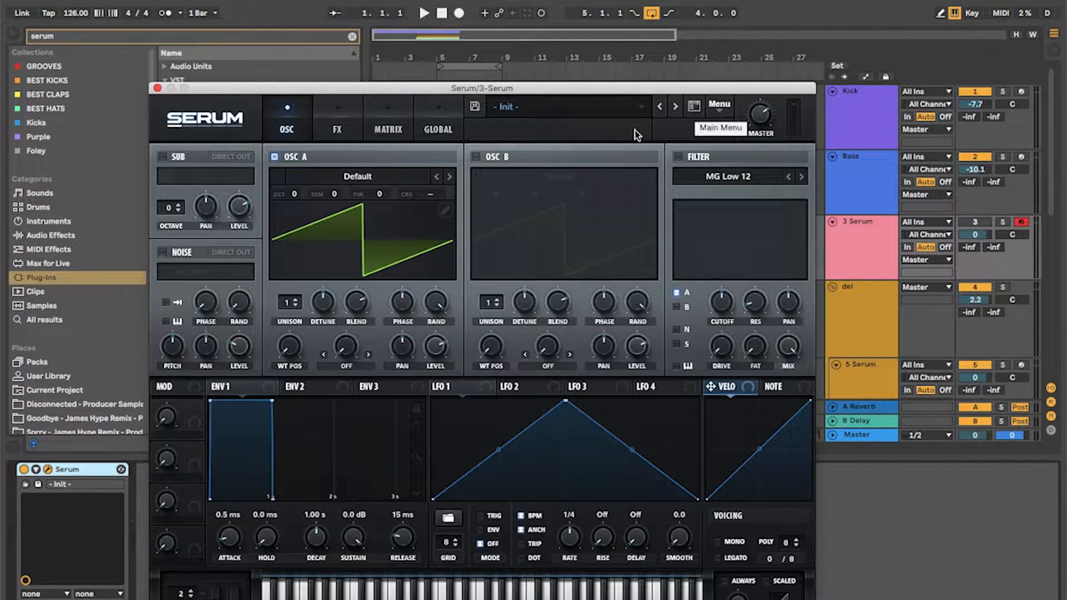
- Activate the 3 Serum track, mute the Bass track, and briefly audition the loop
{"action": "left_click", "coordinate": [983, 222]}
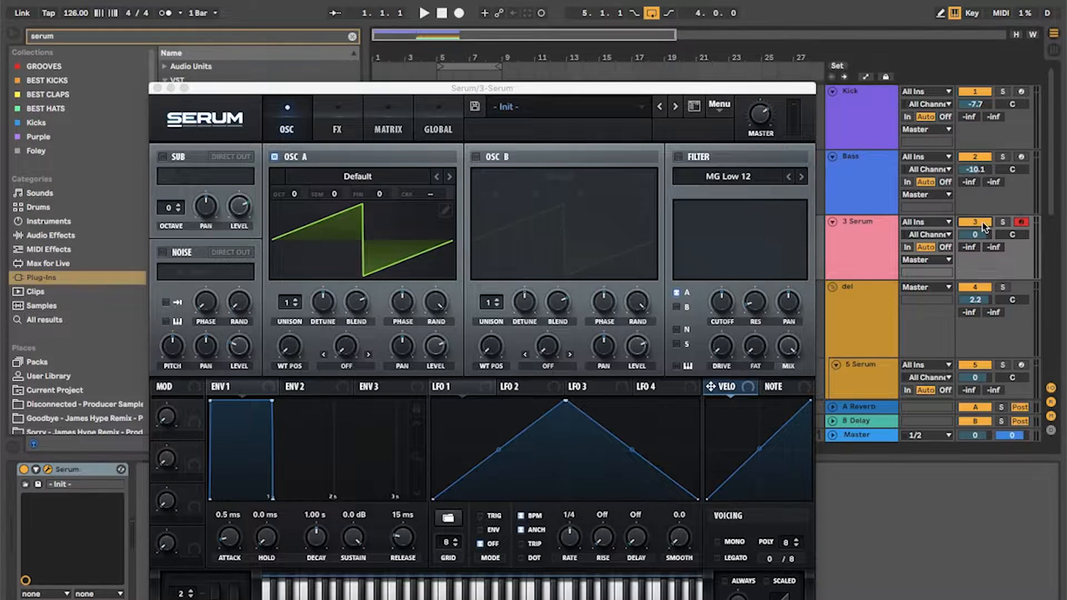
{"action": "left_click", "coordinate": [985, 160]}
{"action": "key", "text": "space"}
{"action": "key", "text": "space"}
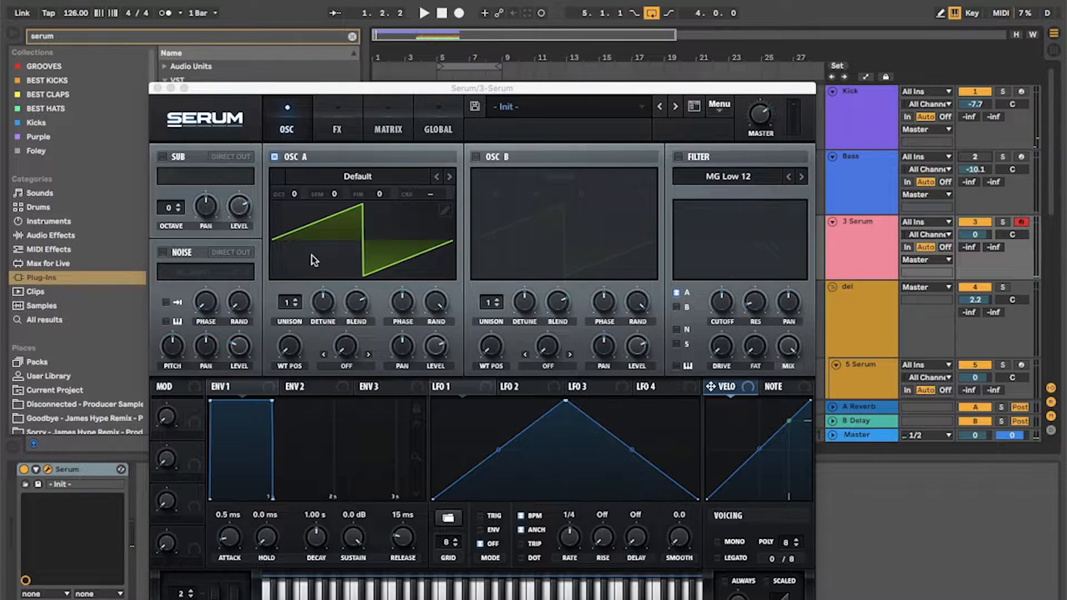
- Load the Analog wavetable Basic Shapes into OSC A and adjust the oscillator's level
{"action": "left_click", "coordinate": [364, 170]}
{"action": "mouse_move", "coordinate": [369, 192]}
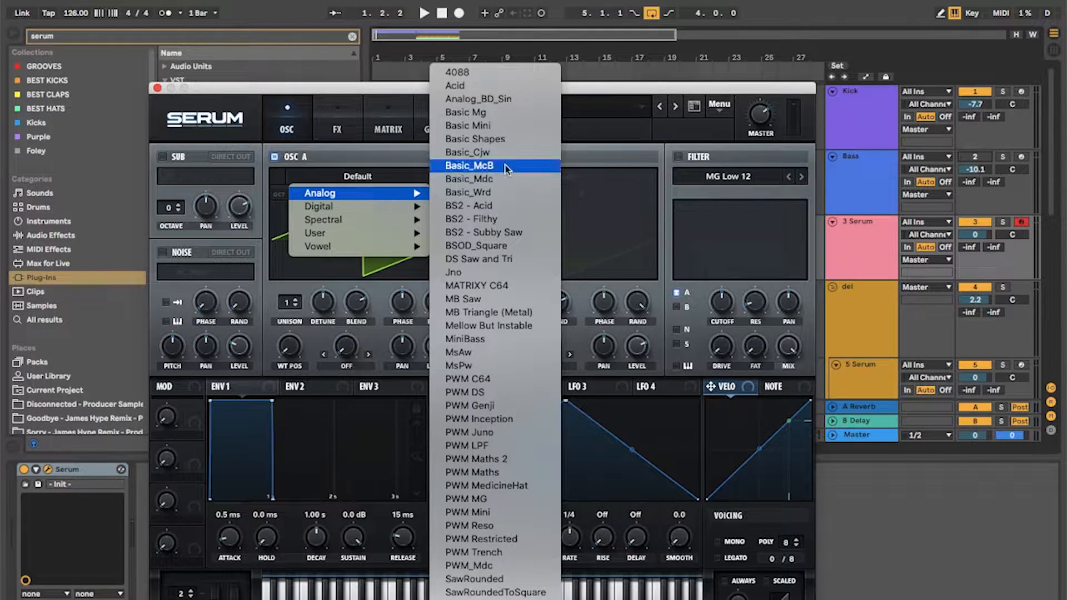
{"action": "left_click", "coordinate": [527, 143]}
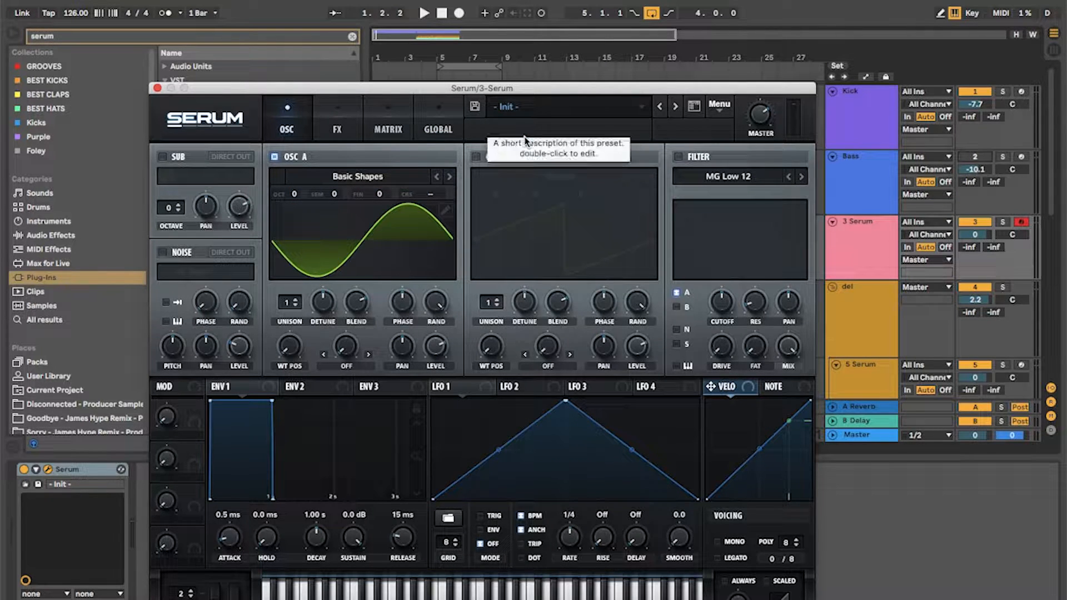
{"action": "left_click", "coordinate": [349, 176]}
{"action": "mouse_move", "coordinate": [359, 190]}
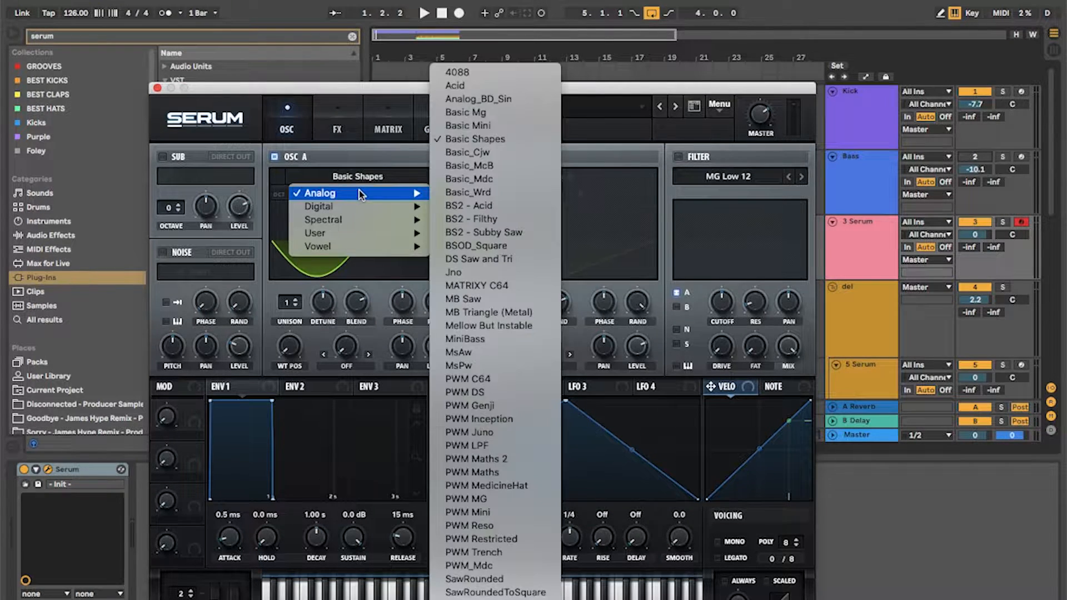
{"action": "left_click", "coordinate": [489, 139]}
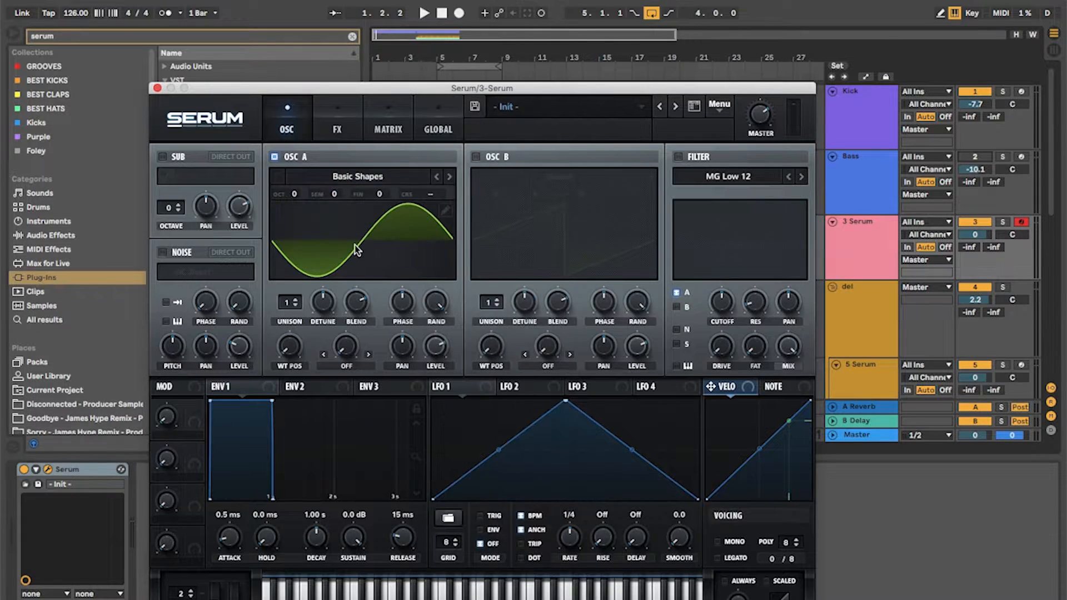
{"action": "left_click_drag", "start_coordinate": [289, 345], "coordinate": [328, 519]}
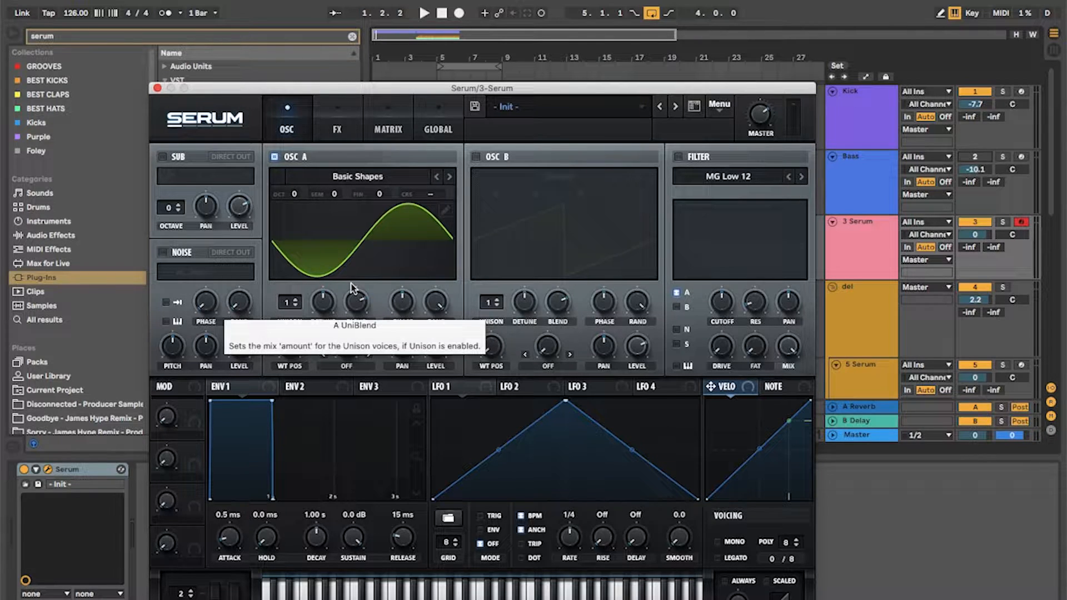
{"action": "left_click_drag", "start_coordinate": [434, 345], "coordinate": [429, 334]}
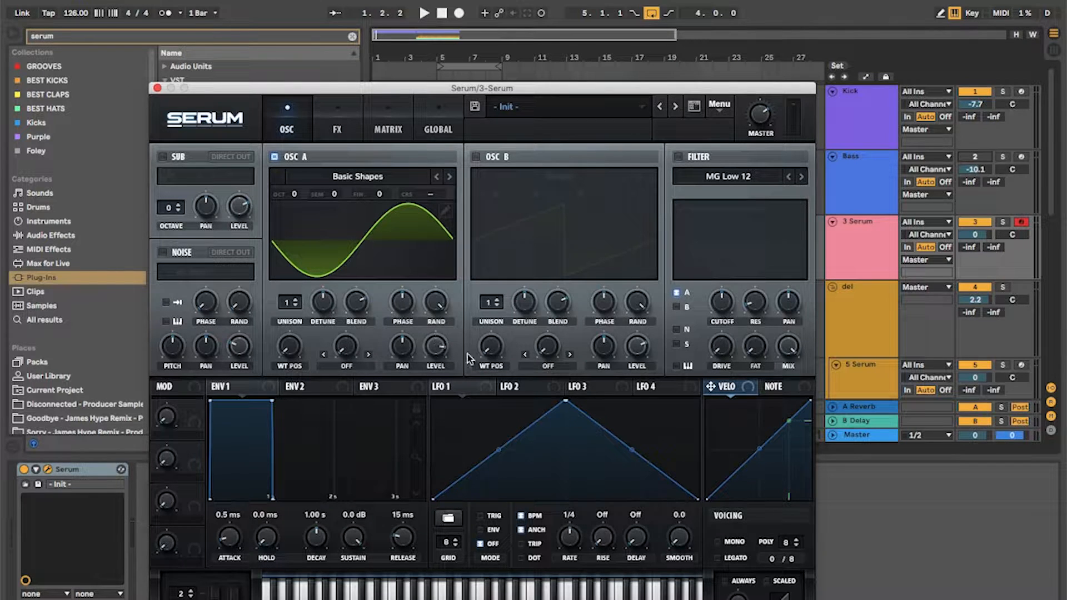
- Enable OSC B and set OSC A's warp mode to FM (from B) with a raised warp amount
{"action": "left_click", "coordinate": [476, 156]}
{"action": "left_click", "coordinate": [349, 364]}
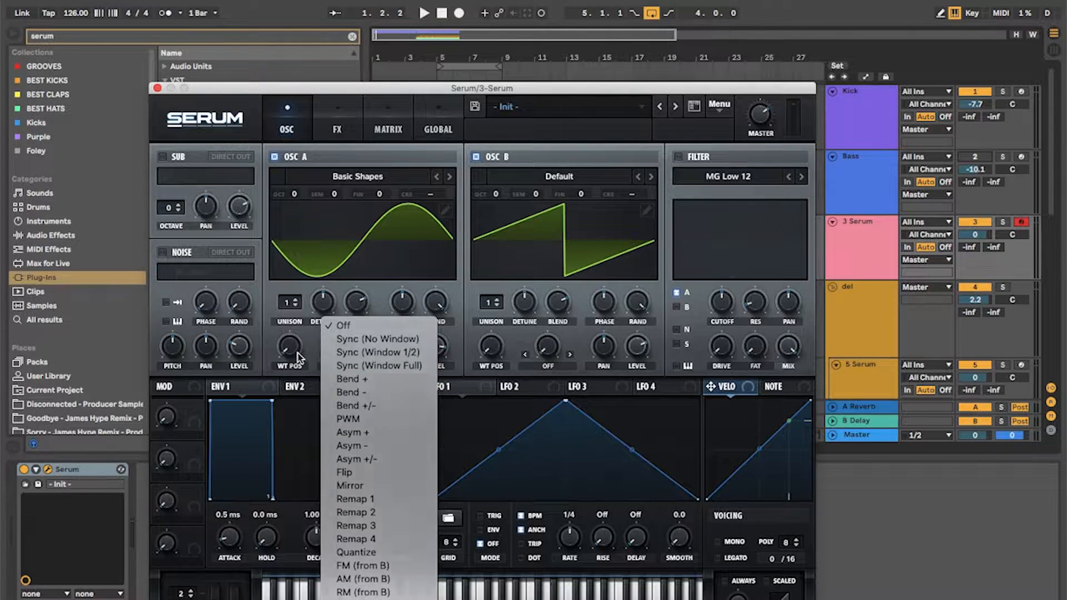
{"action": "left_click", "coordinate": [298, 354]}
{"action": "left_click", "coordinate": [344, 364]}
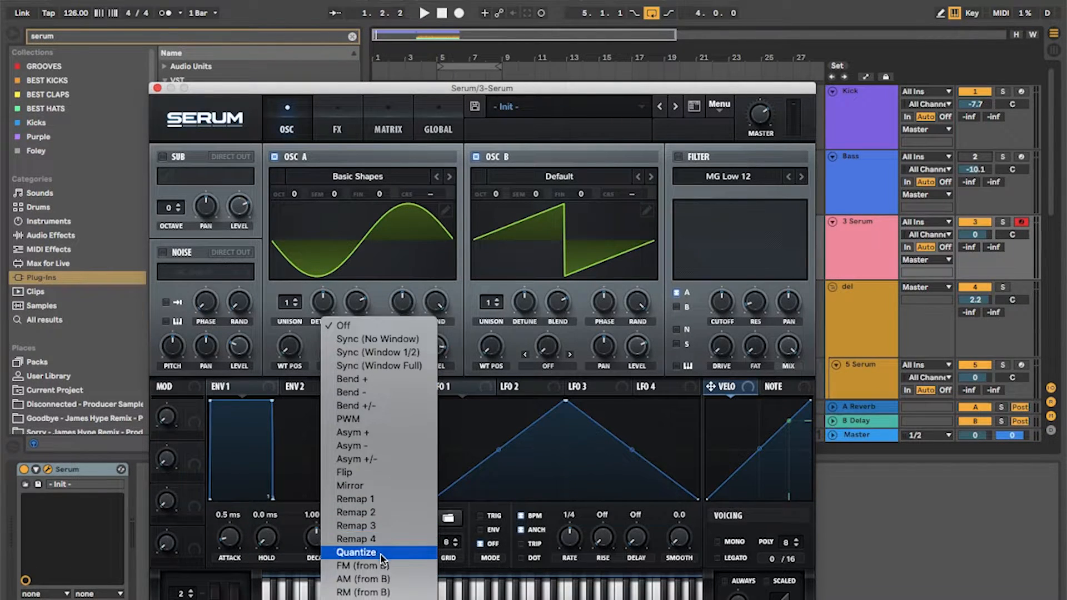
{"action": "left_click", "coordinate": [390, 560]}
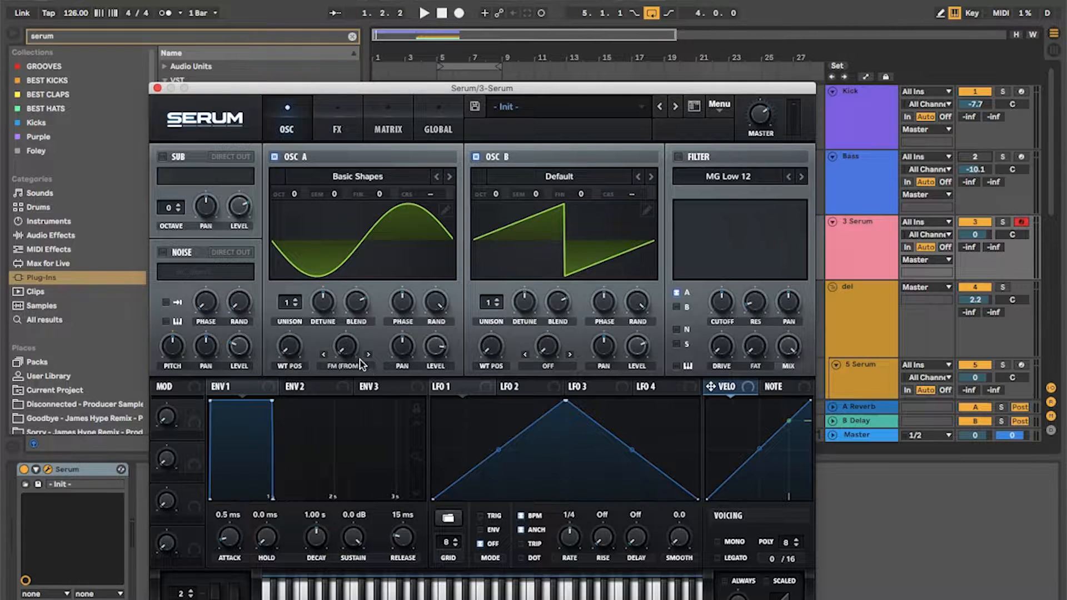
{"action": "left_click_drag", "start_coordinate": [343, 343], "coordinate": [342, 302]}
- Load the Analog_BD_Sin wavetable into OSC B and slightly raise its wavetable position
{"action": "left_click", "coordinate": [588, 178]}
{"action": "mouse_move", "coordinate": [561, 193]}
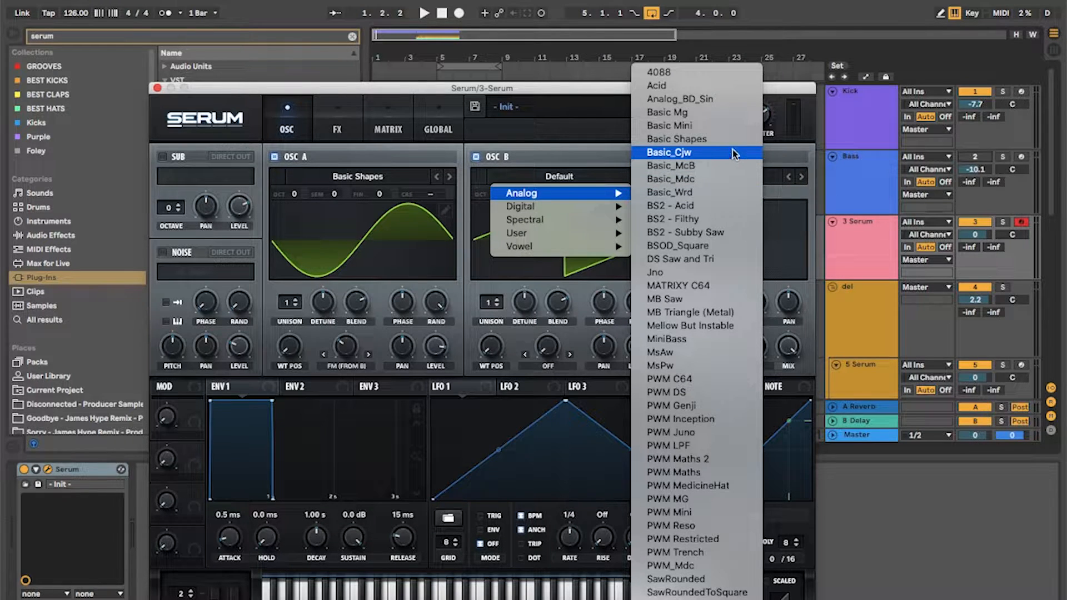
{"action": "left_click", "coordinate": [722, 106]}
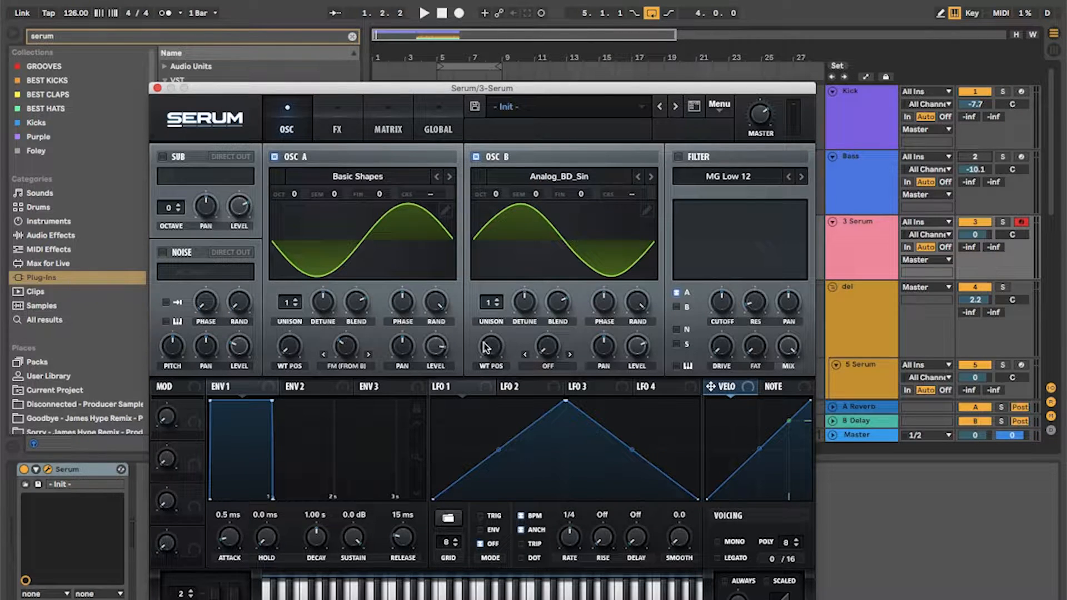
{"action": "left_click_drag", "start_coordinate": [492, 348], "coordinate": [485, 291]}
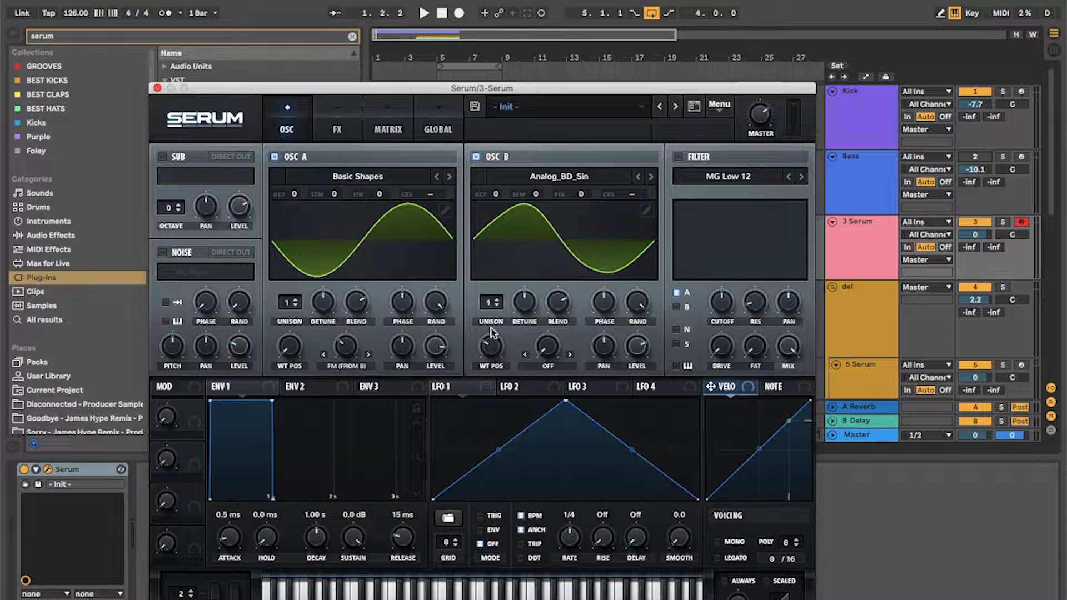
- Enable the filter and shape Env 1 with 847 ms decay, -22.3 dB sustain and 354 ms release
{"action": "left_click", "coordinate": [678, 157]}
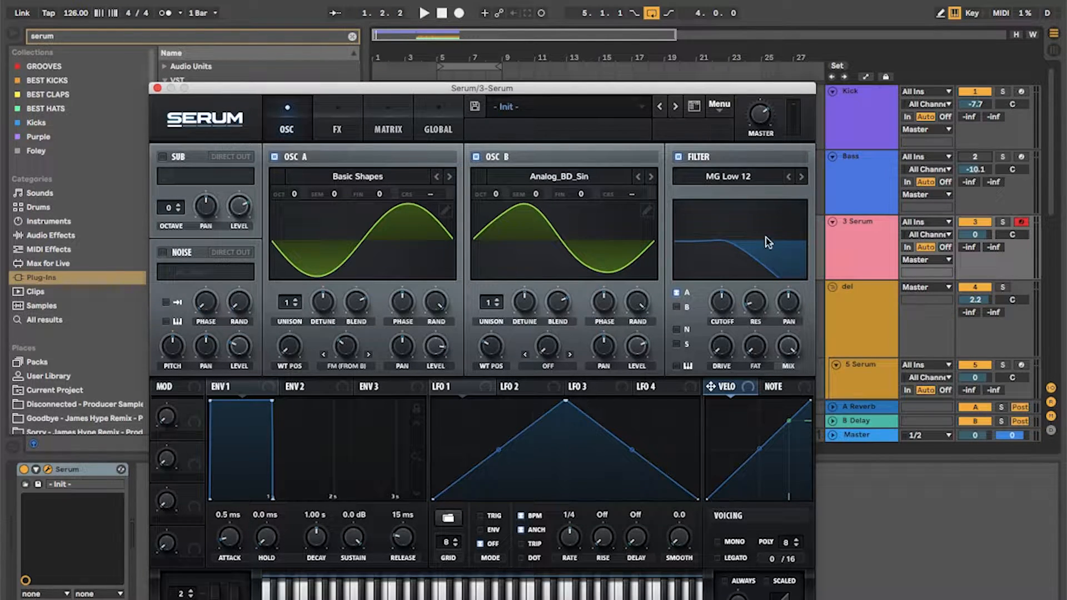
{"action": "left_click_drag", "start_coordinate": [268, 406], "coordinate": [259, 472]}
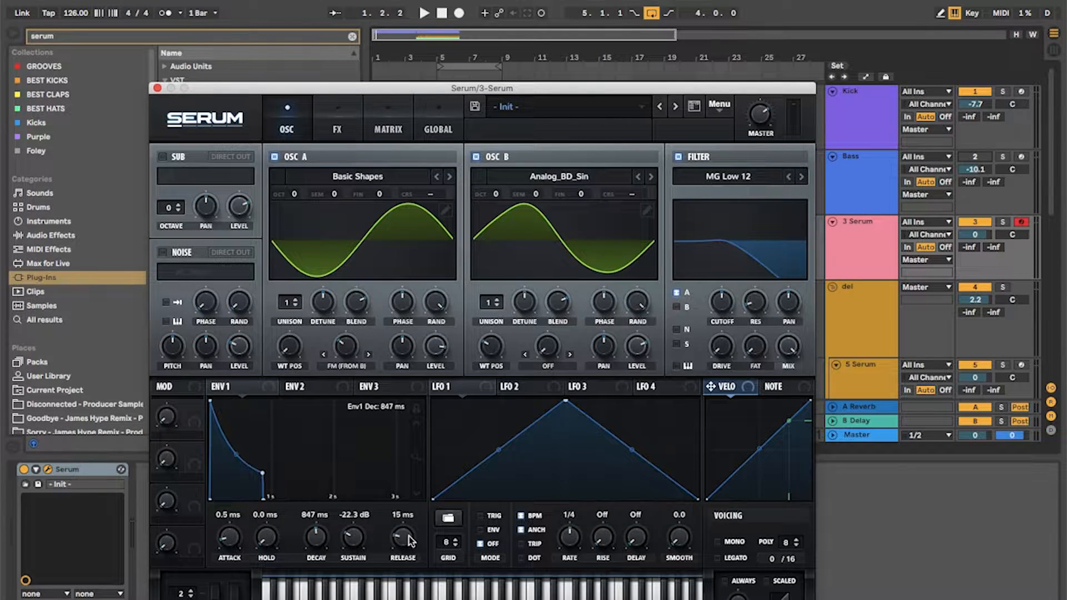
{"action": "left_click_drag", "start_coordinate": [409, 525], "coordinate": [408, 512]}
{"action": "left_click_drag", "start_coordinate": [636, 352], "coordinate": [629, 522]}
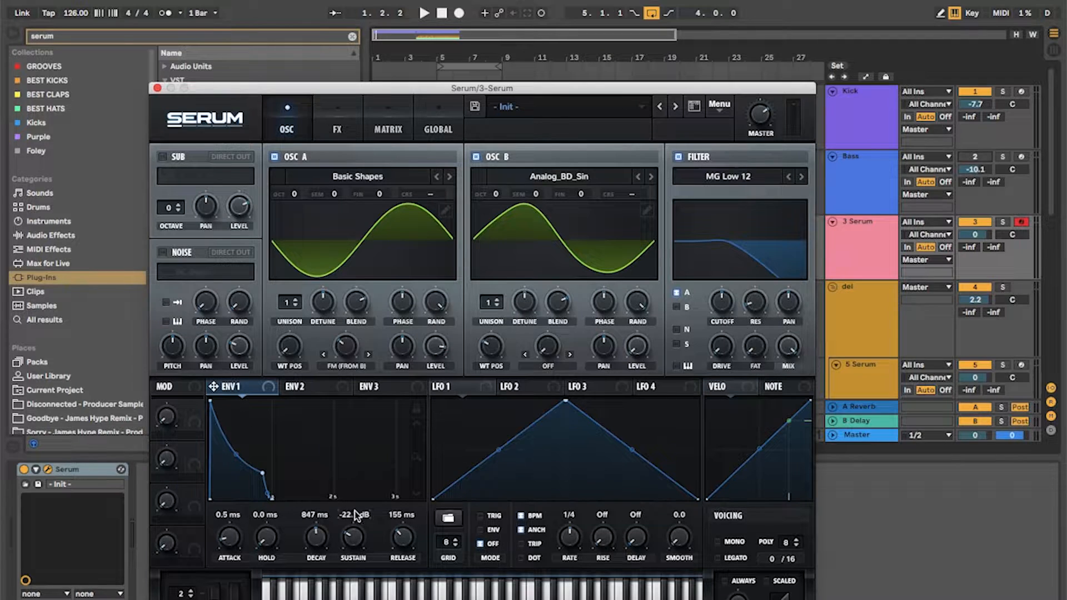
{"action": "left_click_drag", "start_coordinate": [395, 537], "coordinate": [396, 516]}
- Lower the filter cutoff and assign Env 1 to modulate it
{"action": "mouse_move", "coordinate": [216, 389]}
{"action": "left_mouse_down"}
{"action": "mouse_move", "coordinate": [642, 334]}
{"action": "mouse_move", "coordinate": [725, 311]}
{"action": "mouse_move", "coordinate": [412, 382]}
{"action": "mouse_move", "coordinate": [219, 387]}
{"action": "left_mouse_up"}
{"action": "left_click_drag", "start_coordinate": [722, 303], "coordinate": [722, 329]}
{"action": "left_click_drag", "start_coordinate": [216, 392], "coordinate": [717, 305]}
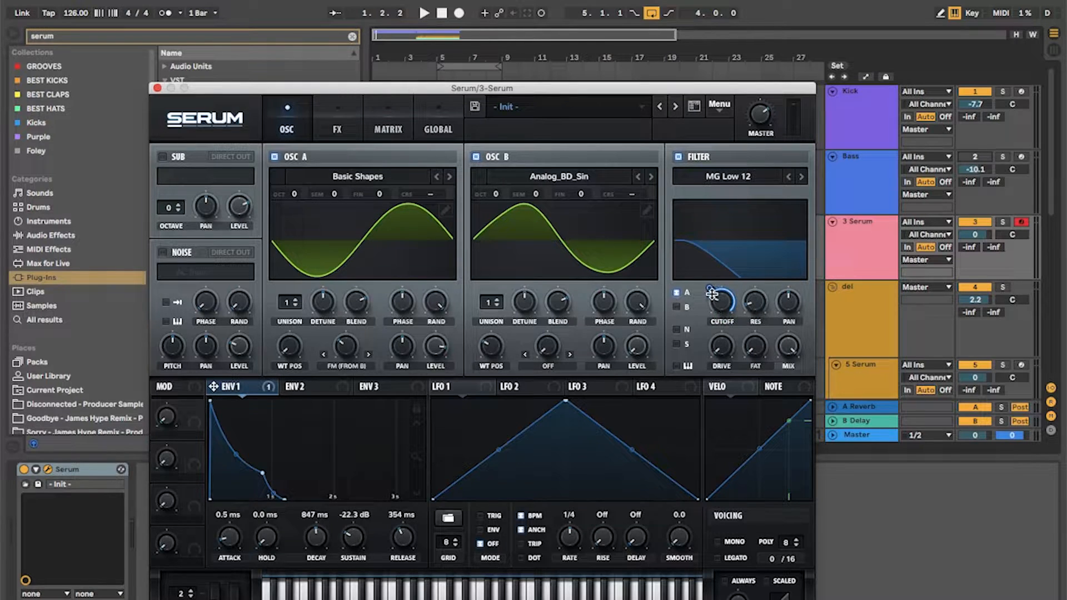
- Solo the 3 Serum track and adjust the filter cutoff while auditioning the bass
{"action": "key", "text": "space"}
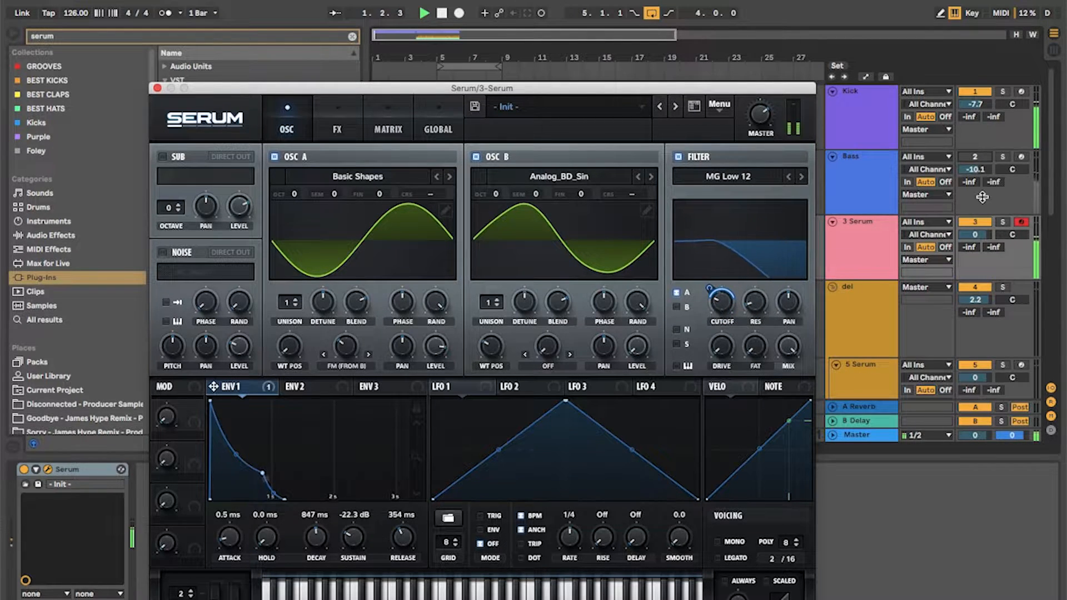
{"action": "left_click", "coordinate": [1002, 222]}
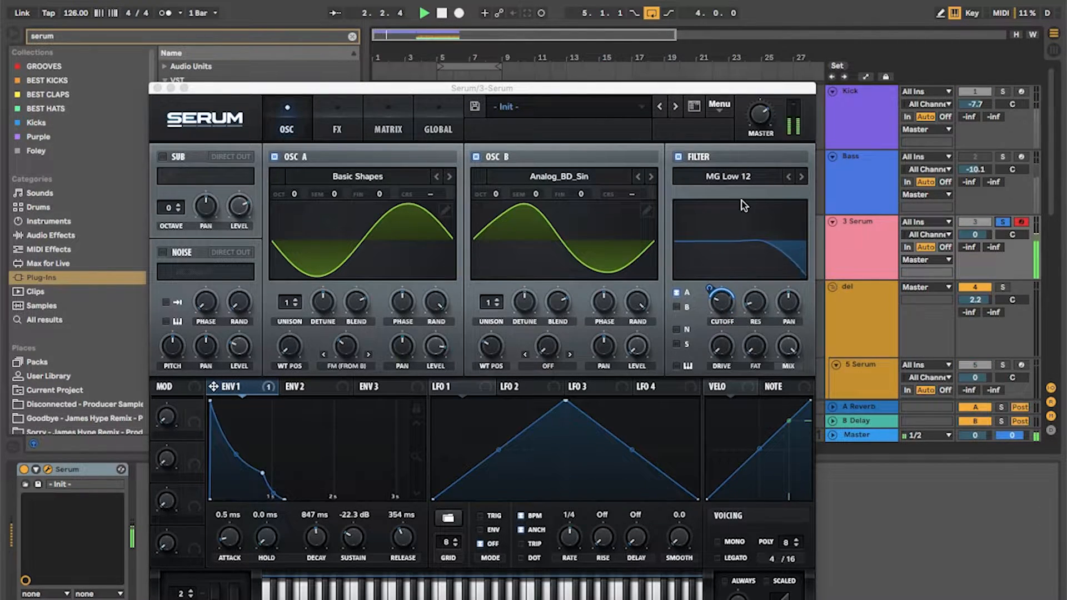
{"action": "key", "text": "space"}
{"action": "mouse_move", "coordinate": [715, 304]}
{"action": "left_mouse_down"}
{"action": "mouse_move", "coordinate": [718, 316]}
{"action": "mouse_move", "coordinate": [718, 305]}
{"action": "left_mouse_up"}
{"action": "key", "text": "space"}
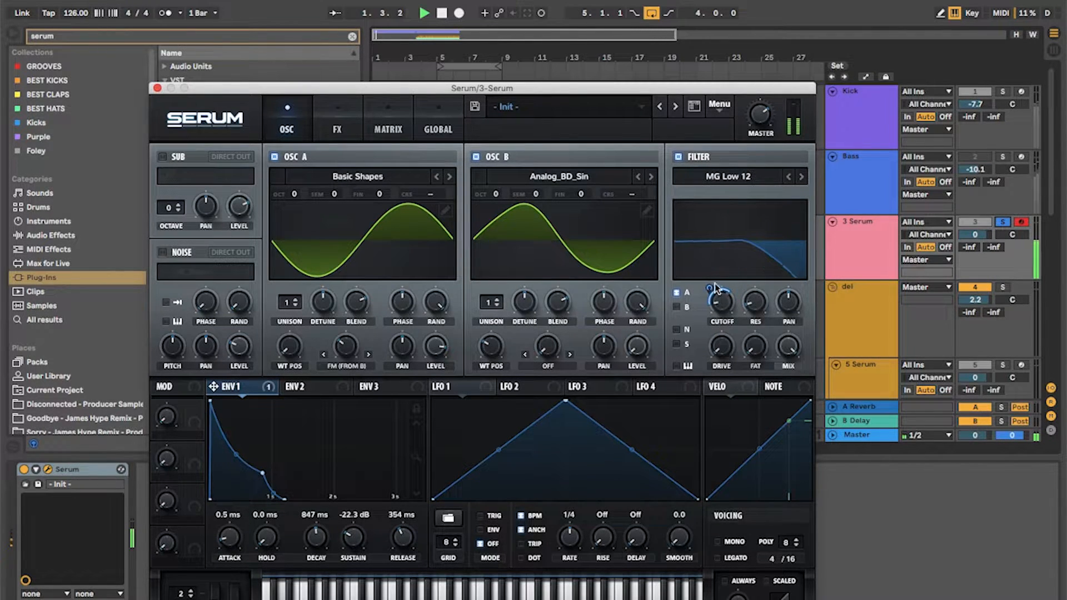
{"action": "key", "text": "space"}
- Set the octave of OSC B to +1 and of OSC A to -1
{"action": "left_click_drag", "start_coordinate": [494, 193], "coordinate": [495, 184]}
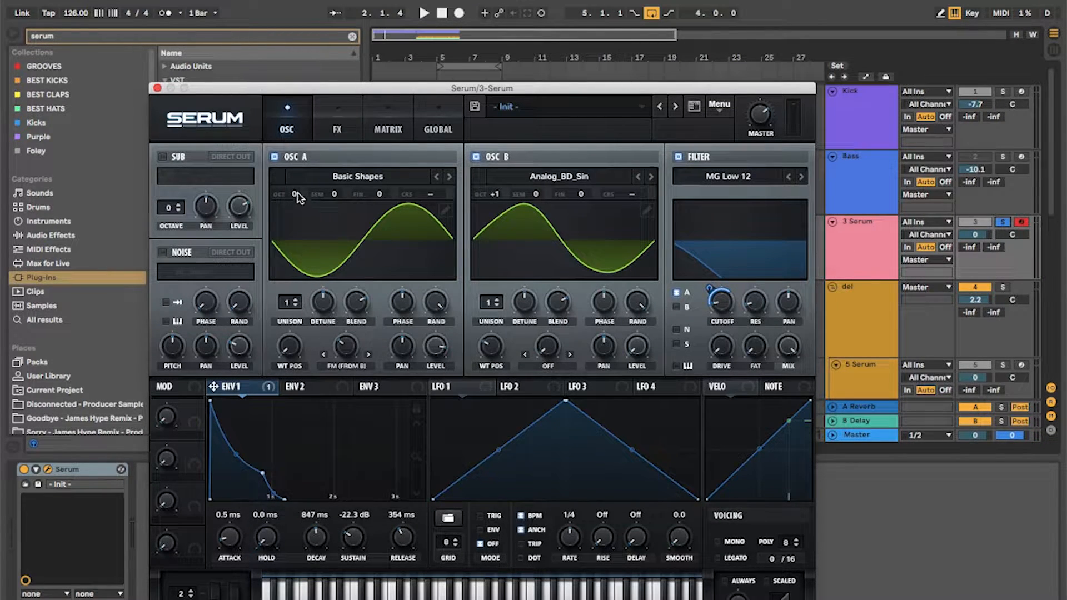
{"action": "left_click_drag", "start_coordinate": [296, 195], "coordinate": [294, 208]}
- Play the loop and fine-tune the depth of Env 1's modulation on the filter cutoff
{"action": "key", "text": "space"}
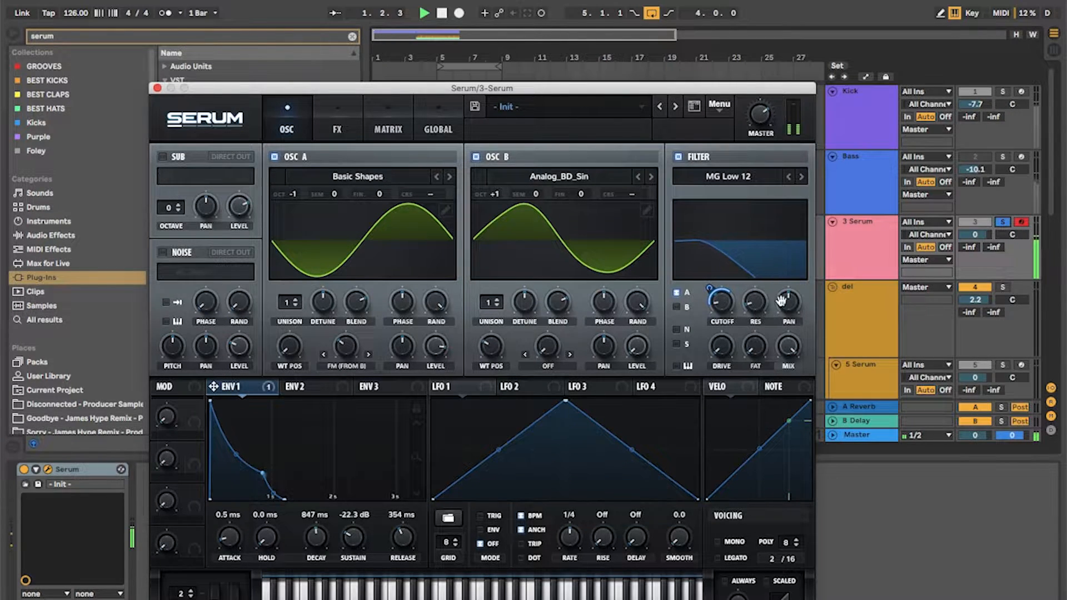
{"action": "left_click_drag", "start_coordinate": [708, 286], "coordinate": [706, 274]}
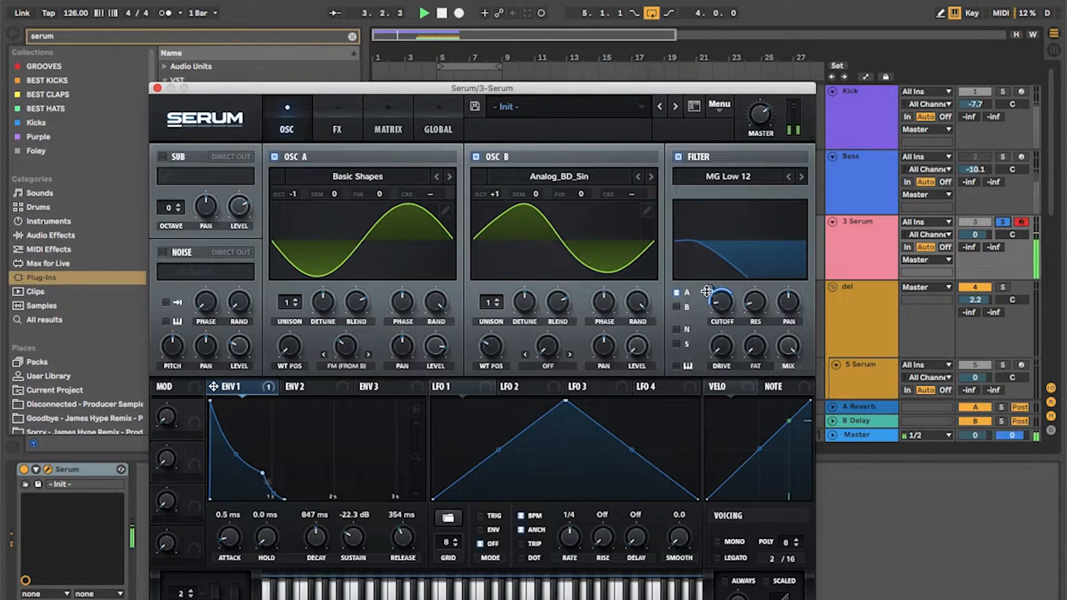
- Fine-tune OSC A's FM (From B) warp amount while auditioning the loop, and raise OSC B's wavetable position
{"action": "key", "text": "space"}
{"action": "left_click_drag", "start_coordinate": [345, 352], "coordinate": [324, 254]}
{"action": "key", "text": "space"}
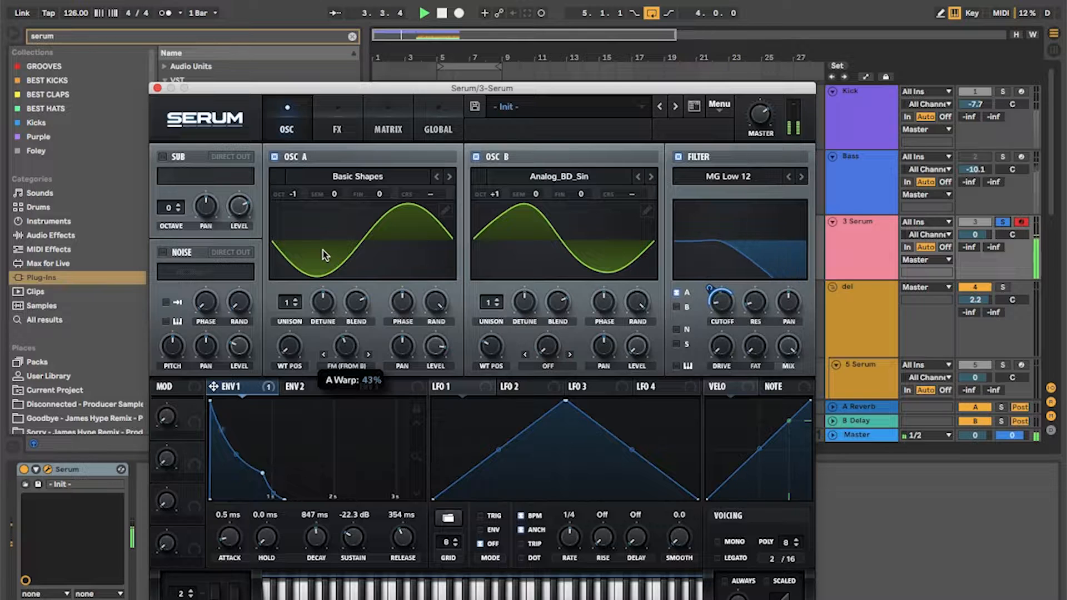
{"action": "mouse_move", "coordinate": [348, 351]}
{"action": "left_mouse_down"}
{"action": "mouse_move", "coordinate": [347, 300]}
{"action": "mouse_move", "coordinate": [351, 347]}
{"action": "left_mouse_up"}
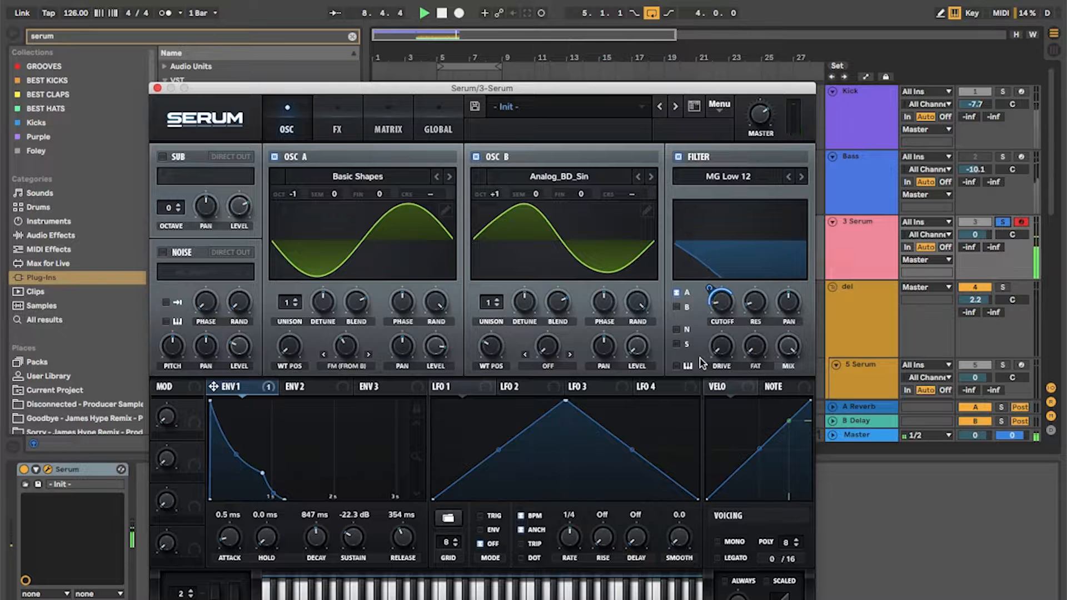
{"action": "left_click_drag", "start_coordinate": [486, 347], "coordinate": [481, 289]}
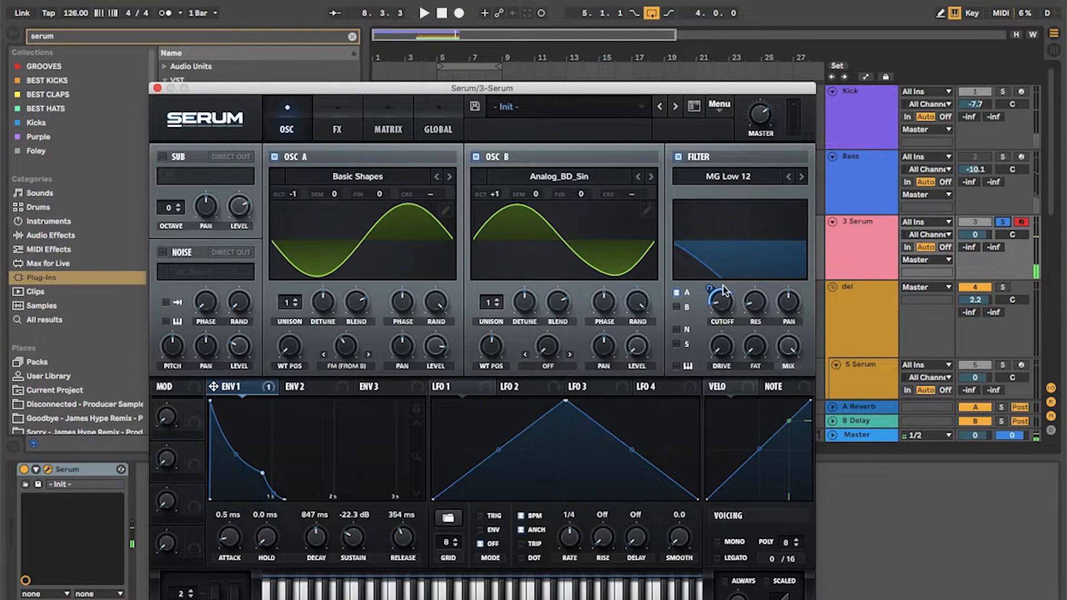
- Change the filter type to MG Low 18 and fine-tune Env 1's modulation depth on the cutoff while auditioning
{"action": "left_click", "coordinate": [789, 177]}
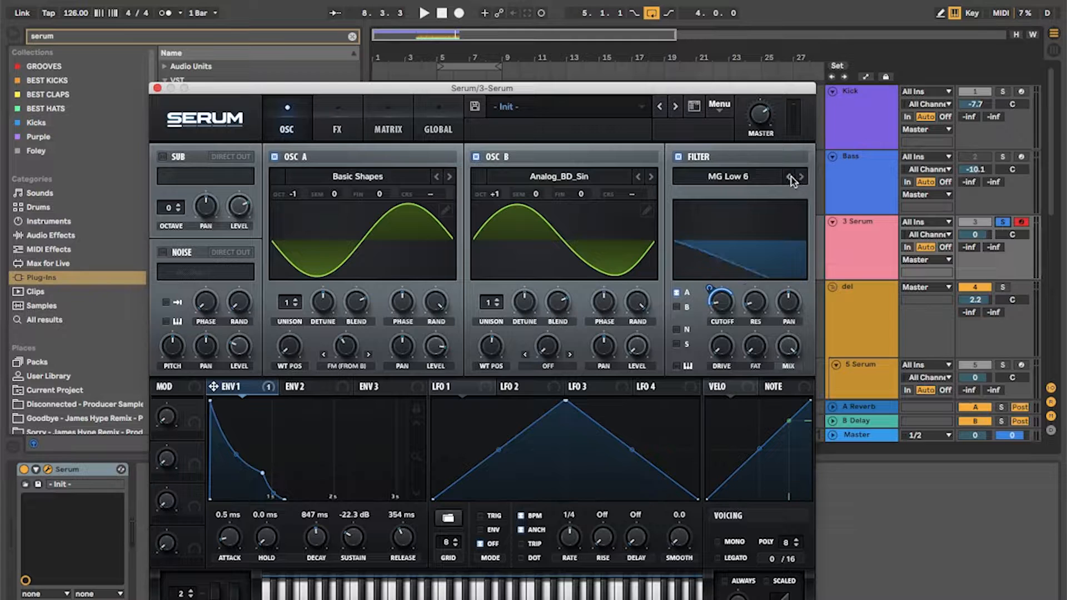
{"action": "double_click", "coordinate": [802, 177]}
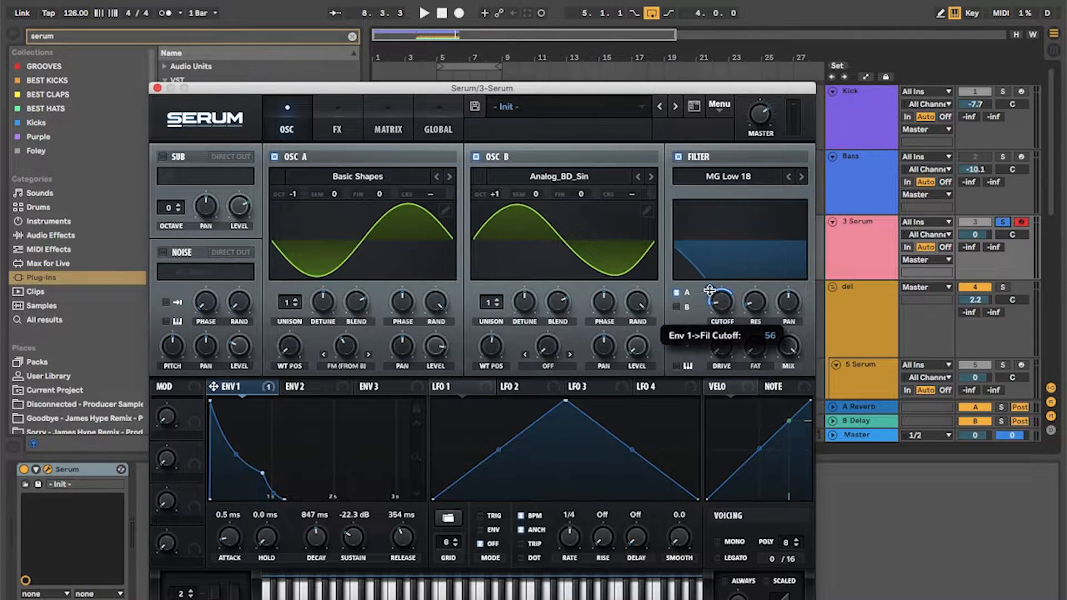
{"action": "key", "text": "space"}
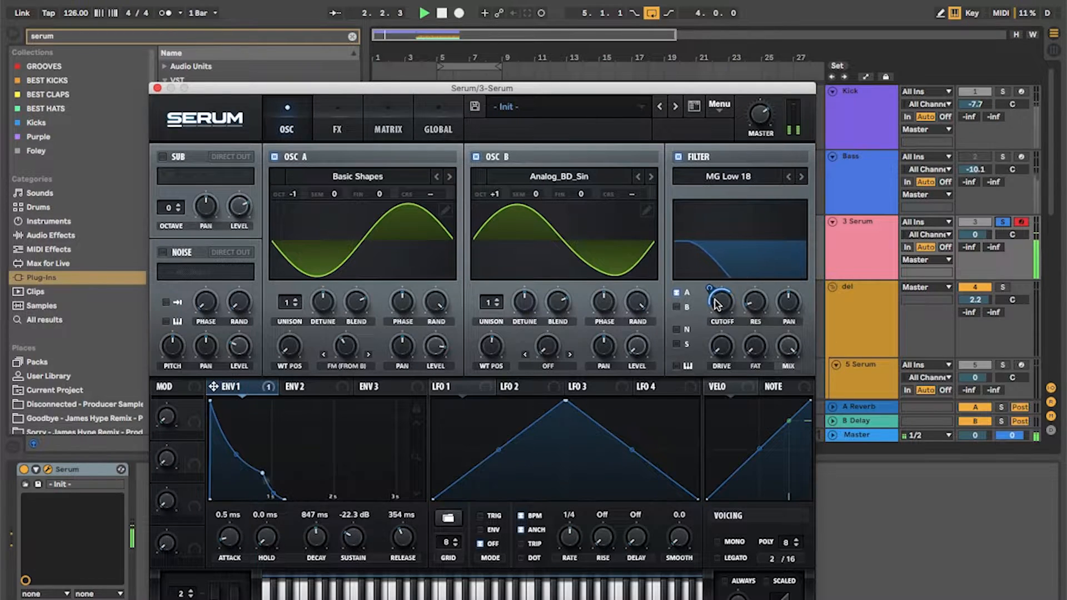
{"action": "left_click_drag", "start_coordinate": [710, 288], "coordinate": [712, 286]}
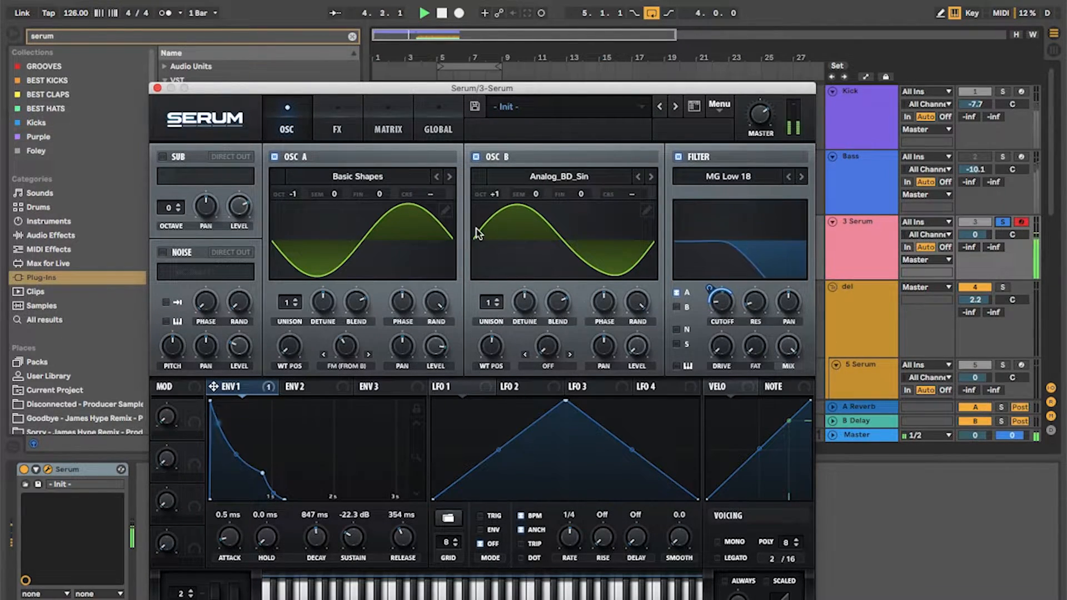
{"action": "key", "text": "space"}
- Reshape Env 1 while auditioning the loop, settling on a decay of about 533 ms and a sustain of about -12.5 dB
{"action": "left_click_drag", "start_coordinate": [264, 473], "coordinate": [343, 450]}
{"action": "left_click_drag", "start_coordinate": [316, 524], "coordinate": [315, 541]}
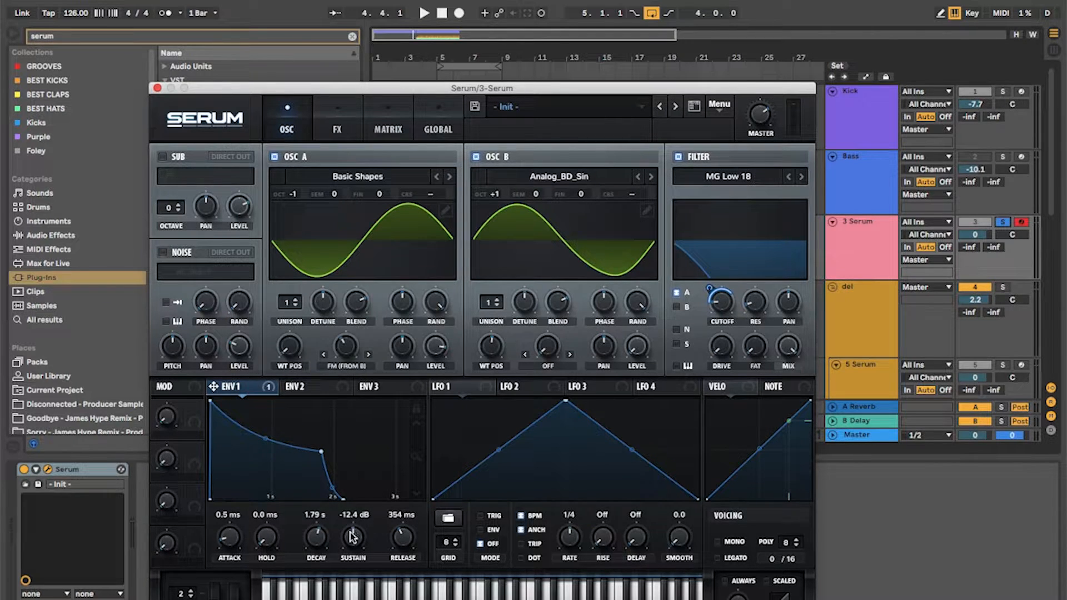
{"action": "left_click_drag", "start_coordinate": [320, 451], "coordinate": [245, 457]}
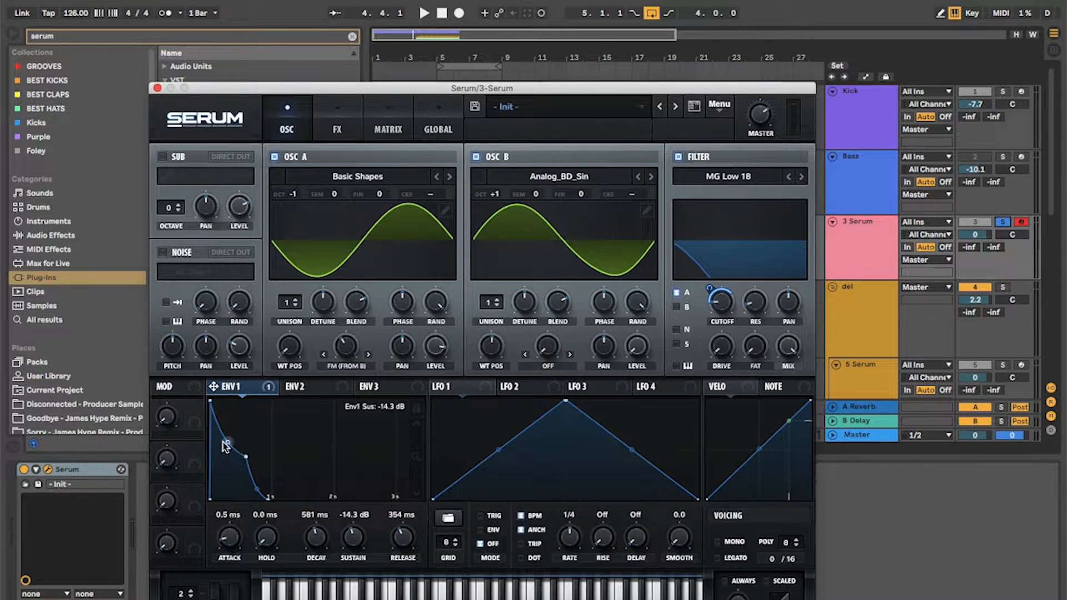
{"action": "key", "text": "space"}
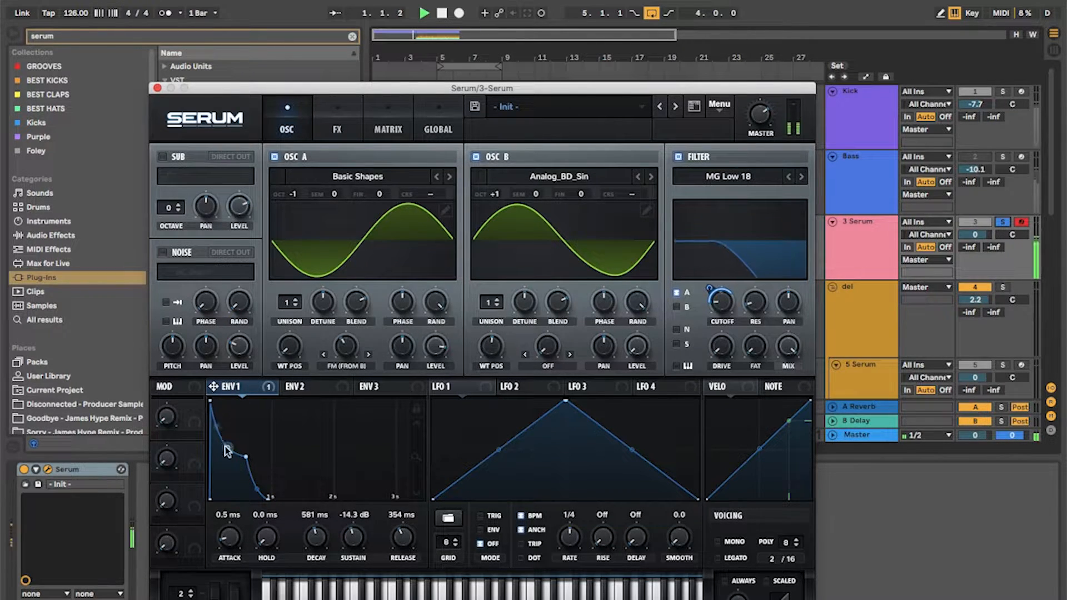
{"action": "left_click_drag", "start_coordinate": [246, 457], "coordinate": [233, 434]}
{"action": "key", "text": "space"}
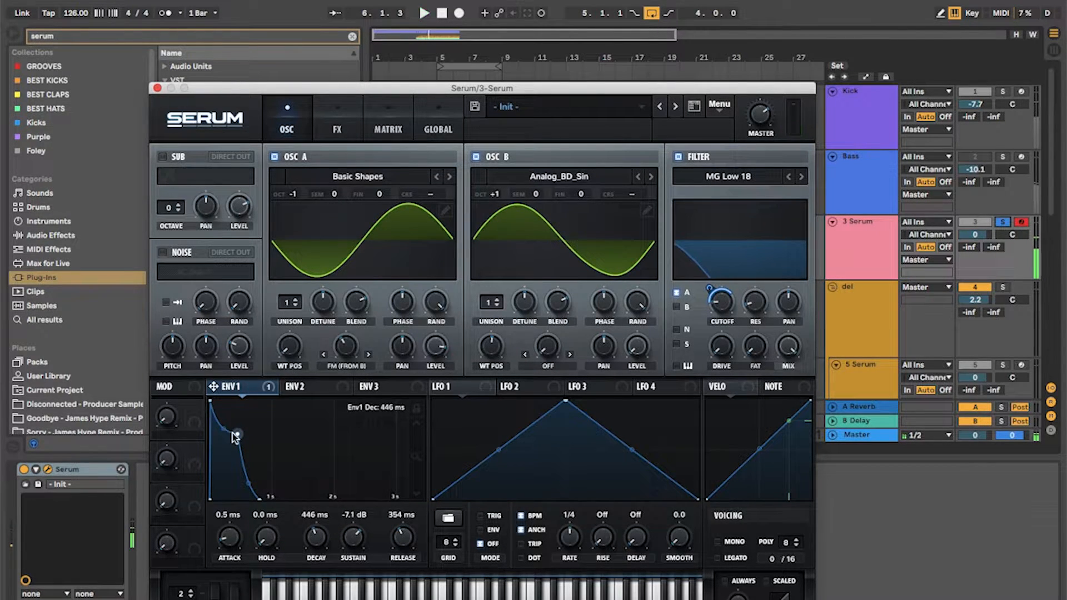
{"action": "left_click_drag", "start_coordinate": [351, 537], "coordinate": [351, 542]}
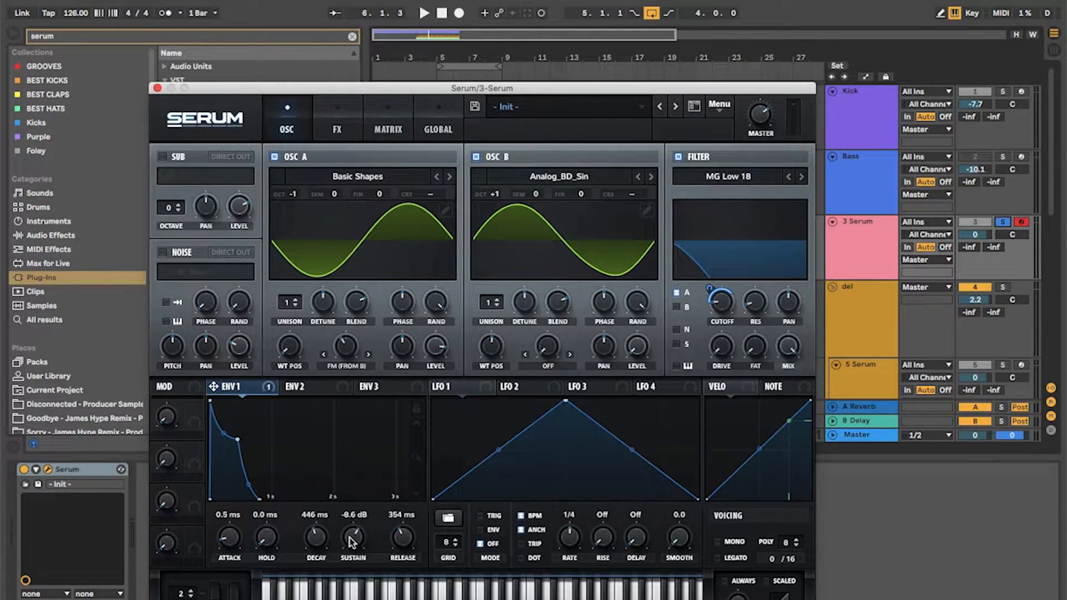
{"action": "key", "text": "space"}
{"action": "left_click_drag", "start_coordinate": [351, 542], "coordinate": [352, 599]}
{"action": "left_click_drag", "start_coordinate": [351, 542], "coordinate": [347, 484]}
{"action": "mouse_move", "coordinate": [238, 449]}
{"action": "left_mouse_down"}
{"action": "mouse_move", "coordinate": [249, 444]}
{"action": "mouse_move", "coordinate": [224, 405]}
{"action": "mouse_move", "coordinate": [243, 452]}
{"action": "left_mouse_up"}
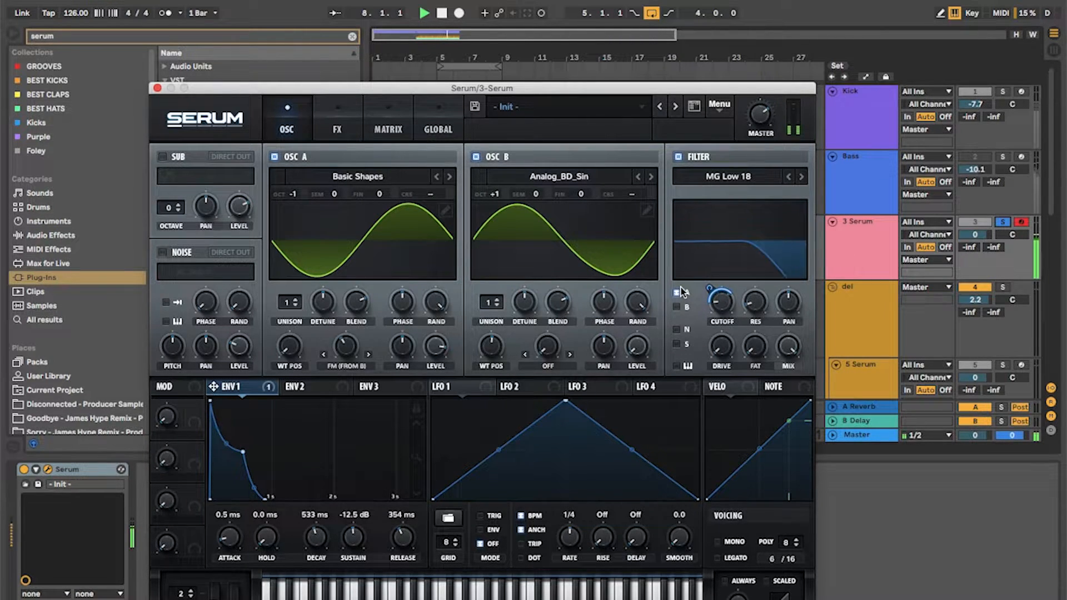
{"action": "key", "text": "space"}
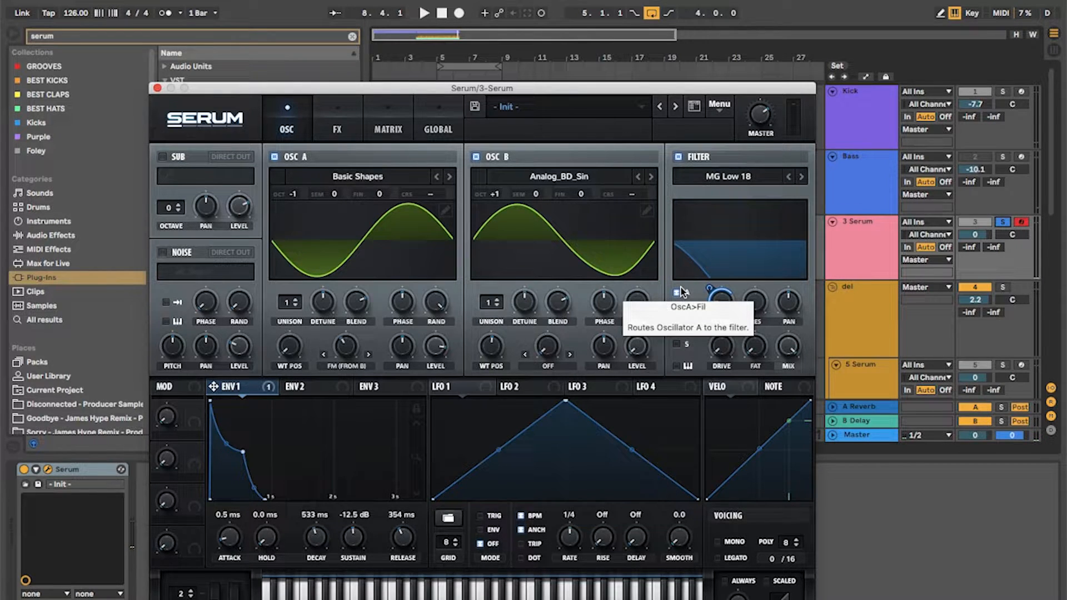
- Lengthen Env 1's release to about 631 ms and audition the bass
{"action": "left_click_drag", "start_coordinate": [403, 548], "coordinate": [401, 537]}
{"action": "key", "text": "space"}
{"action": "key", "text": "space"}
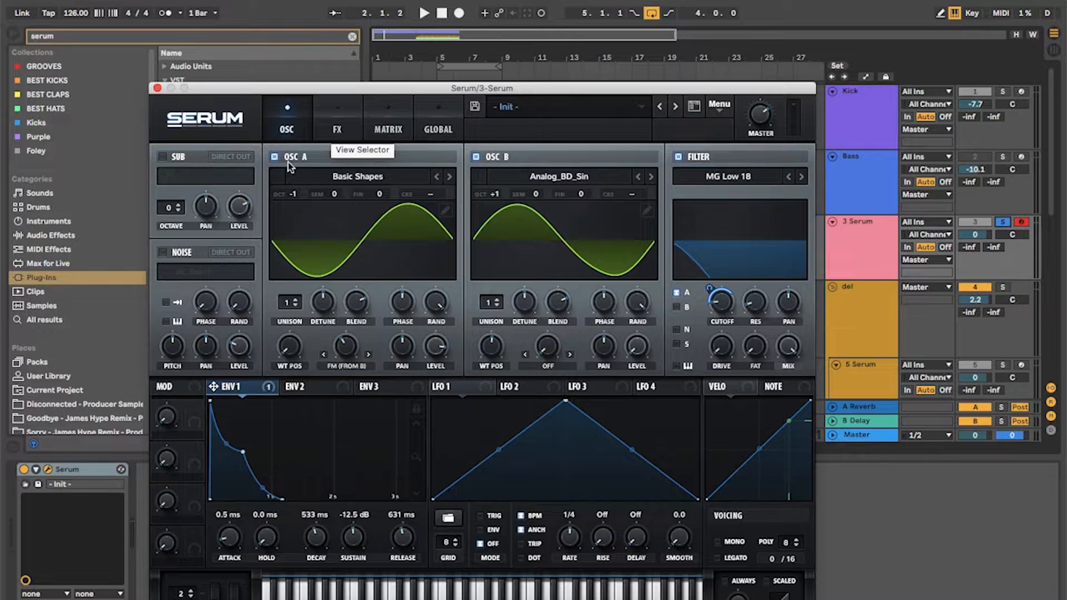
- Enable the sub oscillator with a sine wave at octave -1 and audition it with the bass
{"action": "left_click", "coordinate": [165, 156]}
{"action": "left_click_drag", "start_coordinate": [171, 208], "coordinate": [169, 218]}
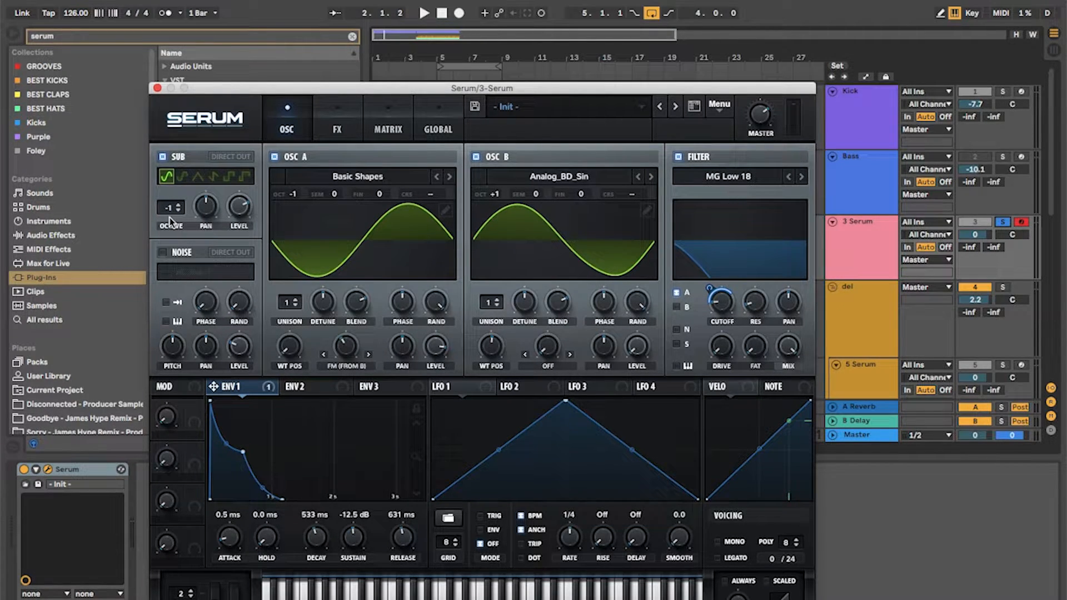
{"action": "key", "text": "space"}
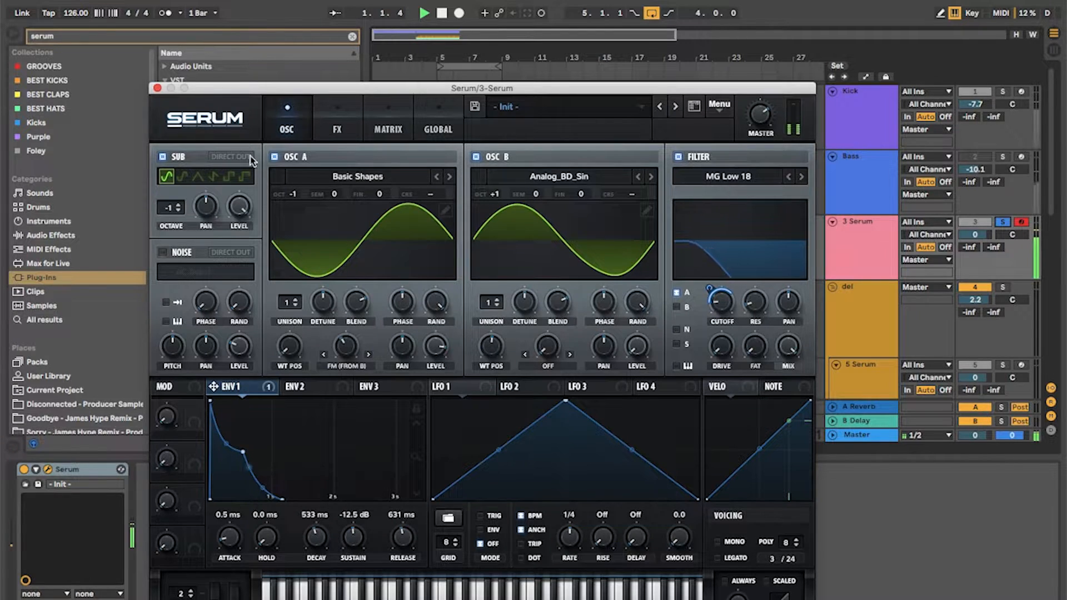
{"action": "key", "text": "space"}
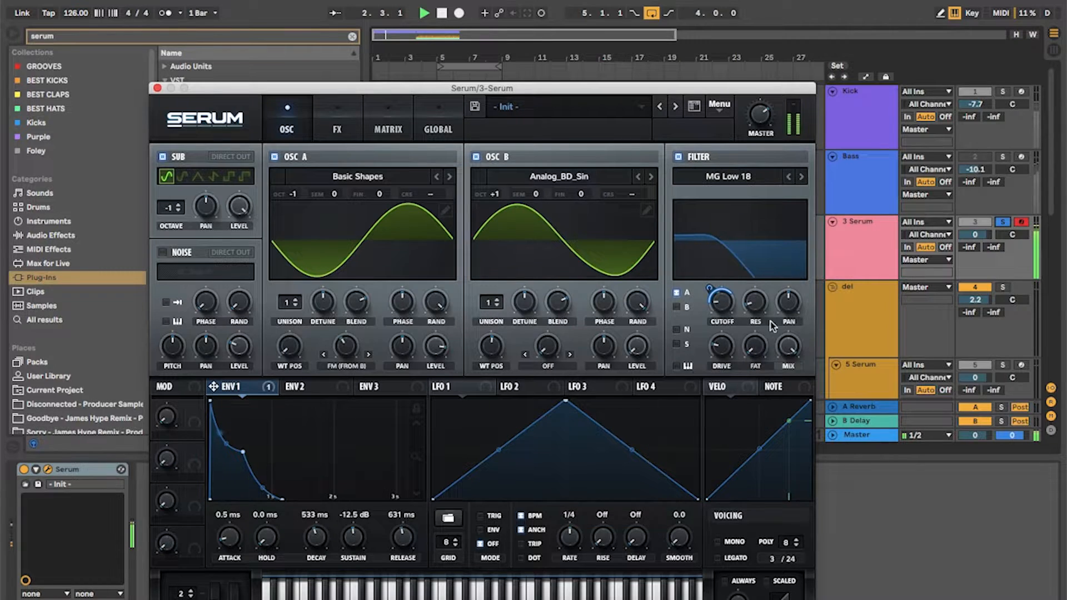
- Set Env 1's modulation depth on the filter cutoff to about 58 and play the loop to check it
{"action": "mouse_move", "coordinate": [753, 309]}
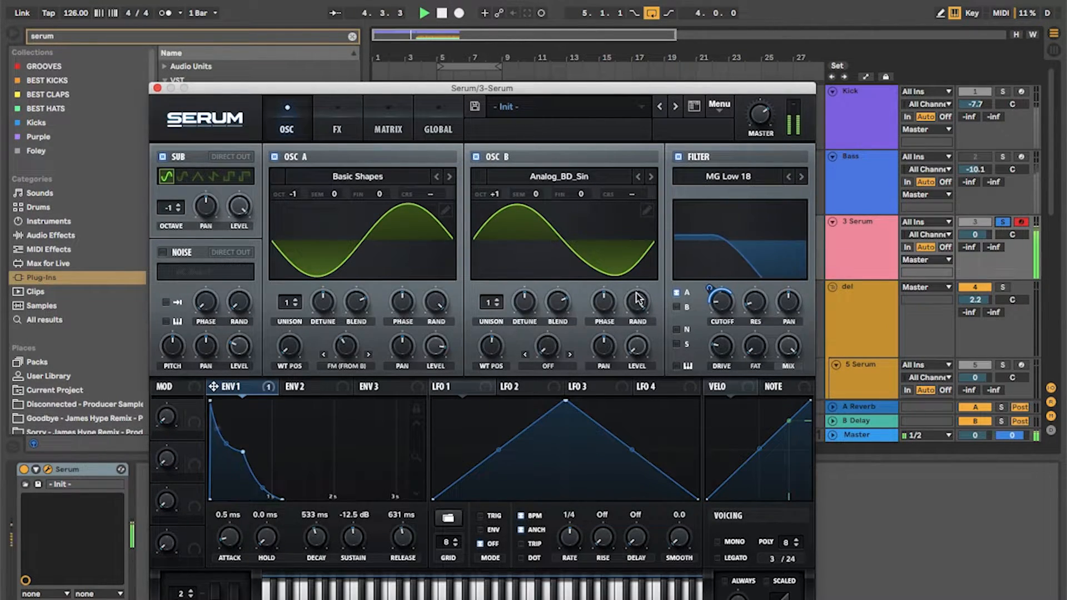
{"action": "key", "text": "space"}
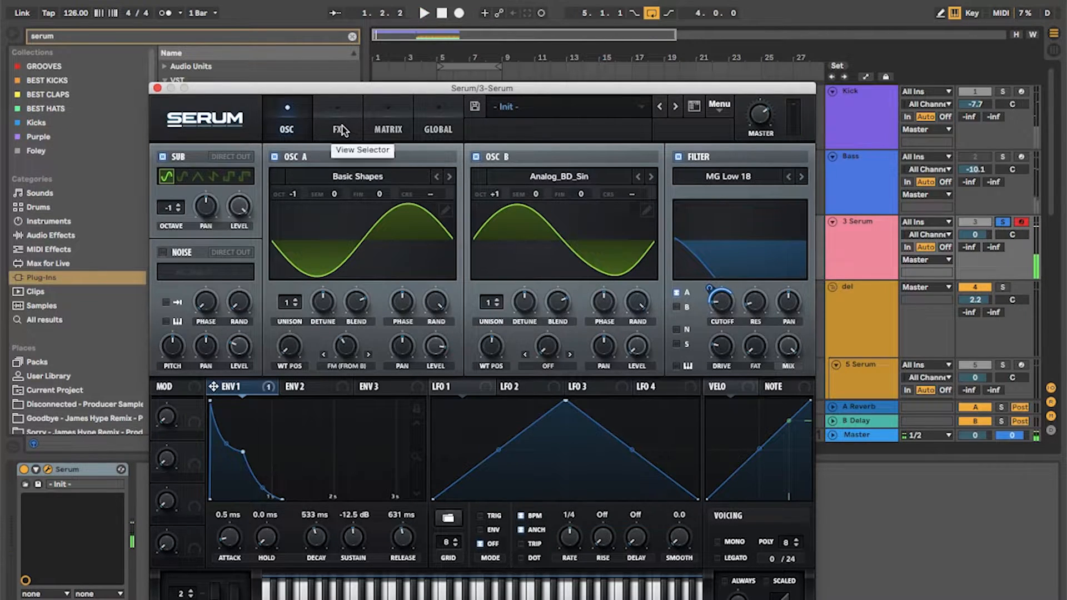
{"action": "mouse_move", "coordinate": [709, 288]}
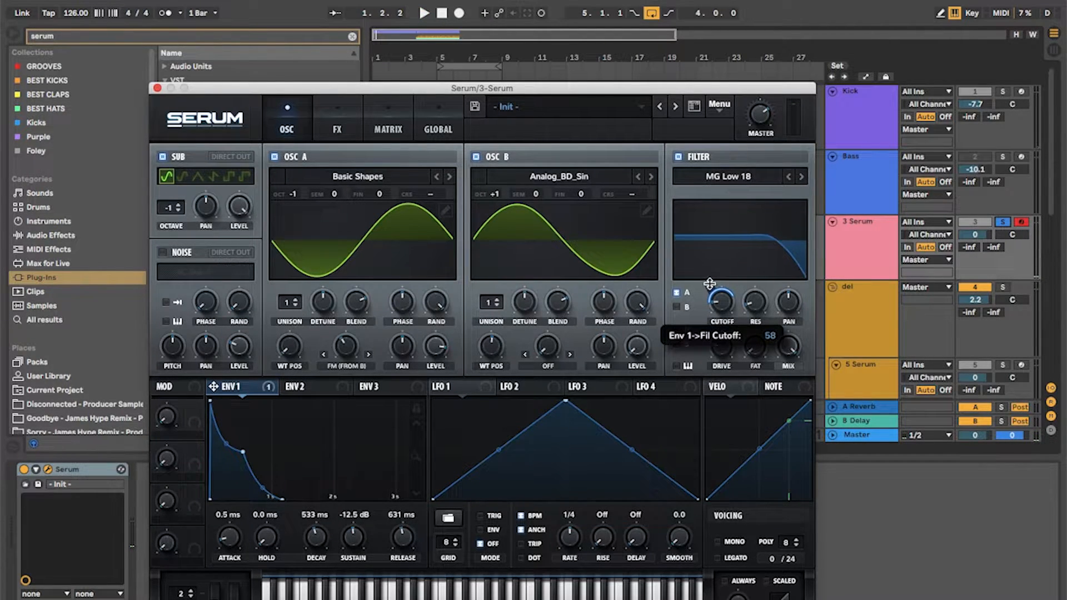
{"action": "key", "text": "space"}
{"action": "key", "text": "space"}
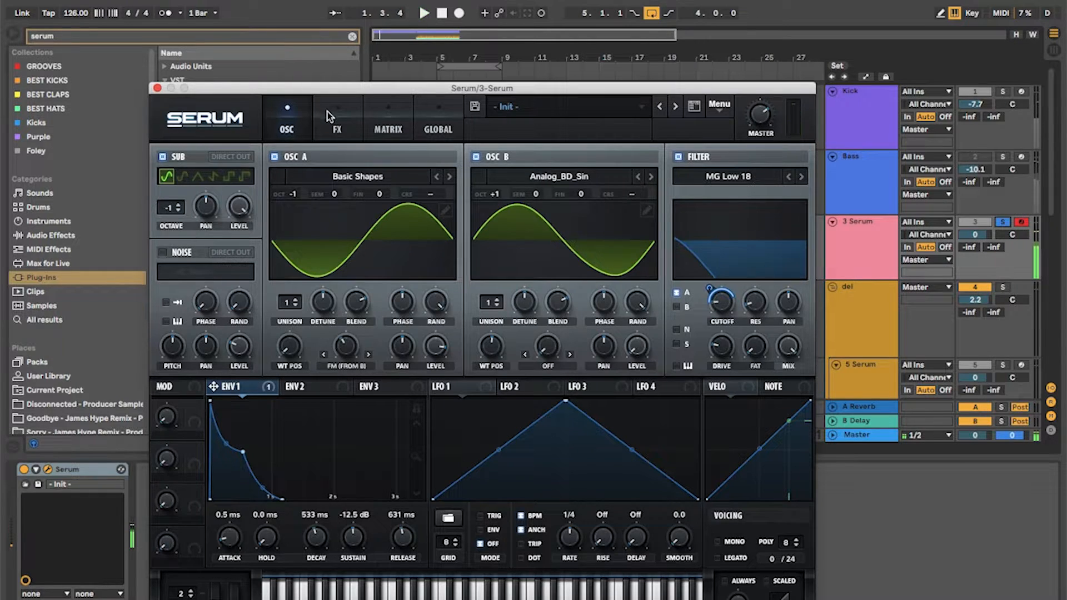
- Enable Serum's compressor effect, raise its gain slightly, and audition the compressed bass
{"action": "left_click", "coordinate": [329, 112]}
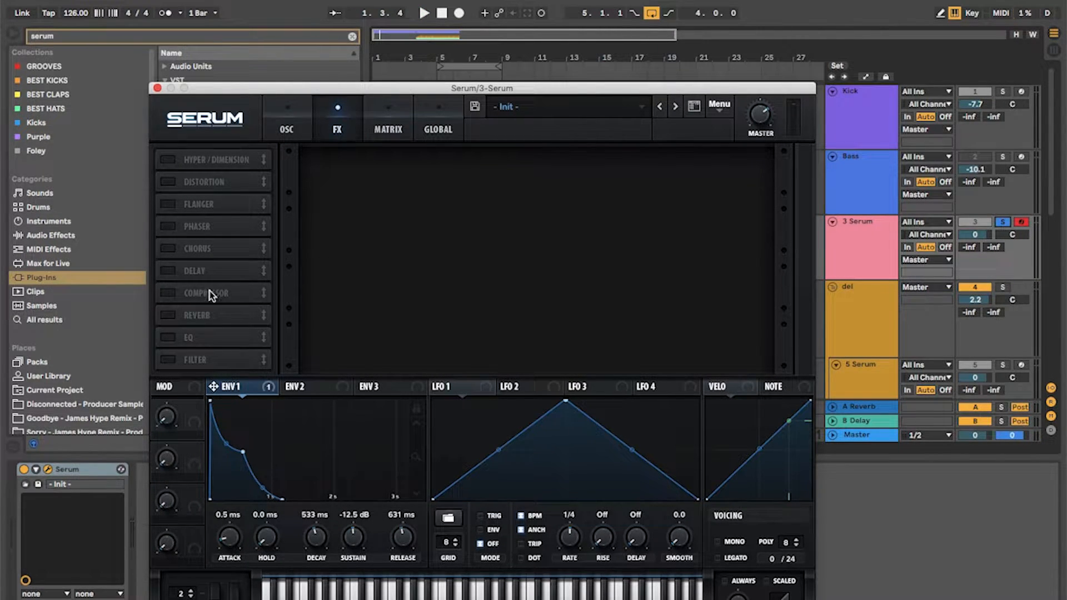
{"action": "left_click", "coordinate": [168, 293]}
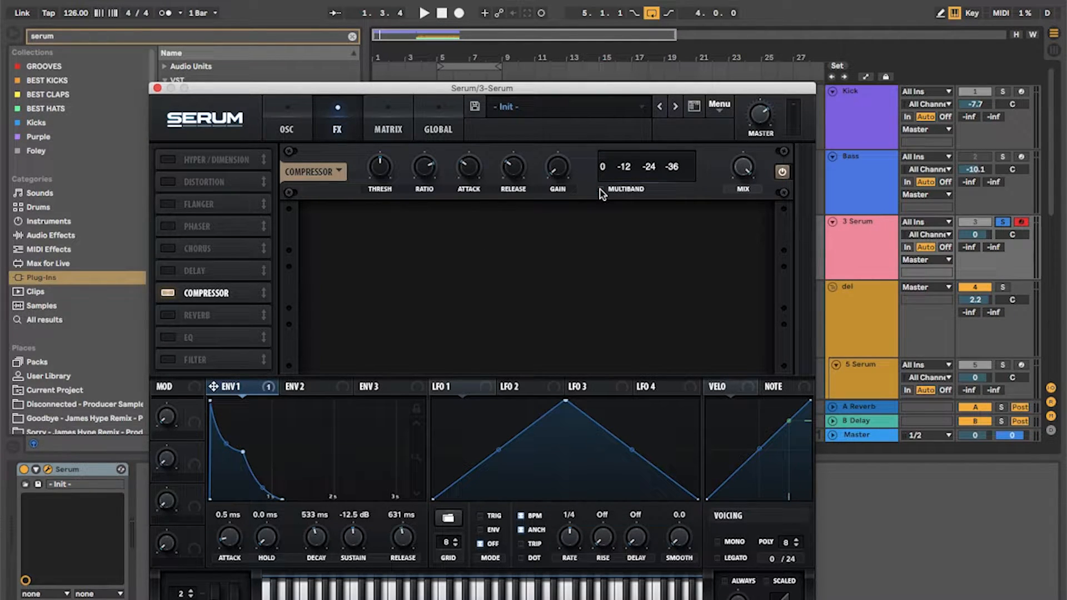
{"action": "left_click", "coordinate": [559, 172]}
{"action": "left_click_drag", "start_coordinate": [560, 165], "coordinate": [558, 160]}
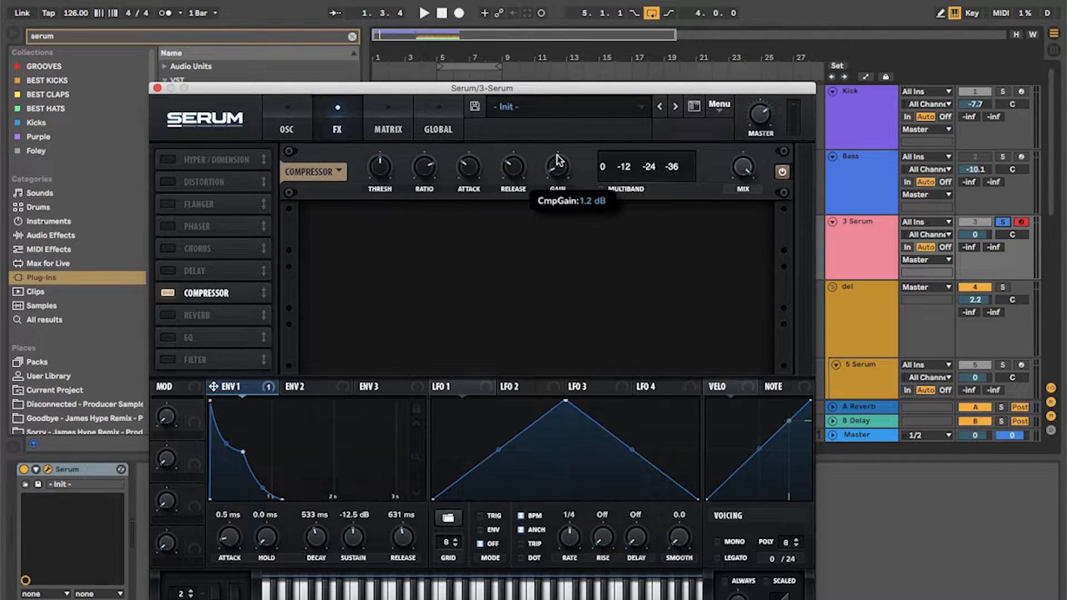
{"action": "left_click_drag", "start_coordinate": [556, 148], "coordinate": [556, 142]}
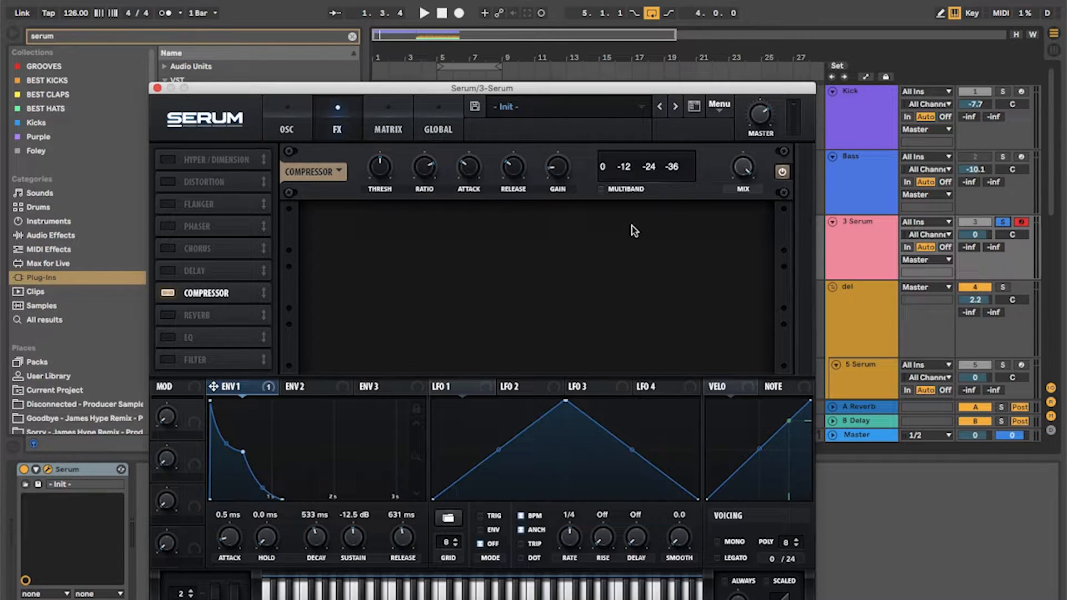
{"action": "key", "text": "space"}
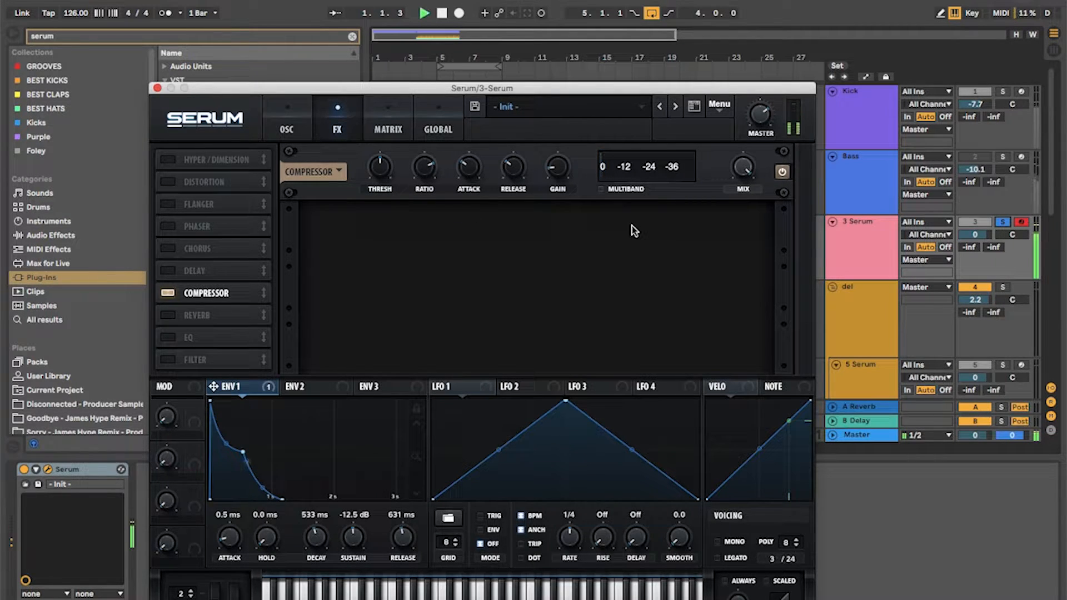
{"action": "key", "text": "space"}
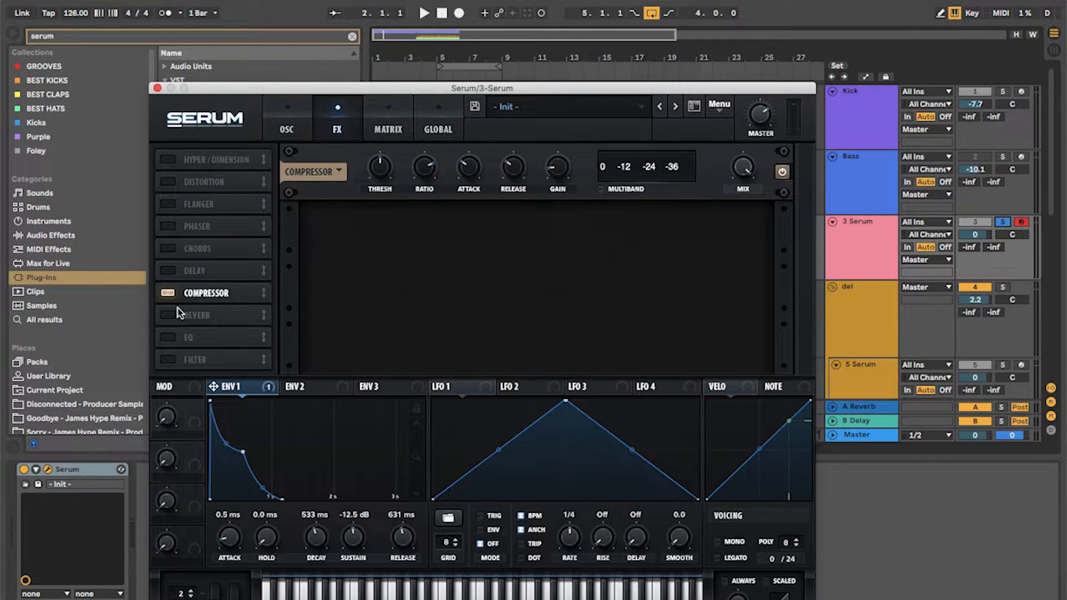
- Enable the EQ effect, switch its low band to a low cut with Q at about 47%, and audition it
{"action": "left_click", "coordinate": [167, 337]}
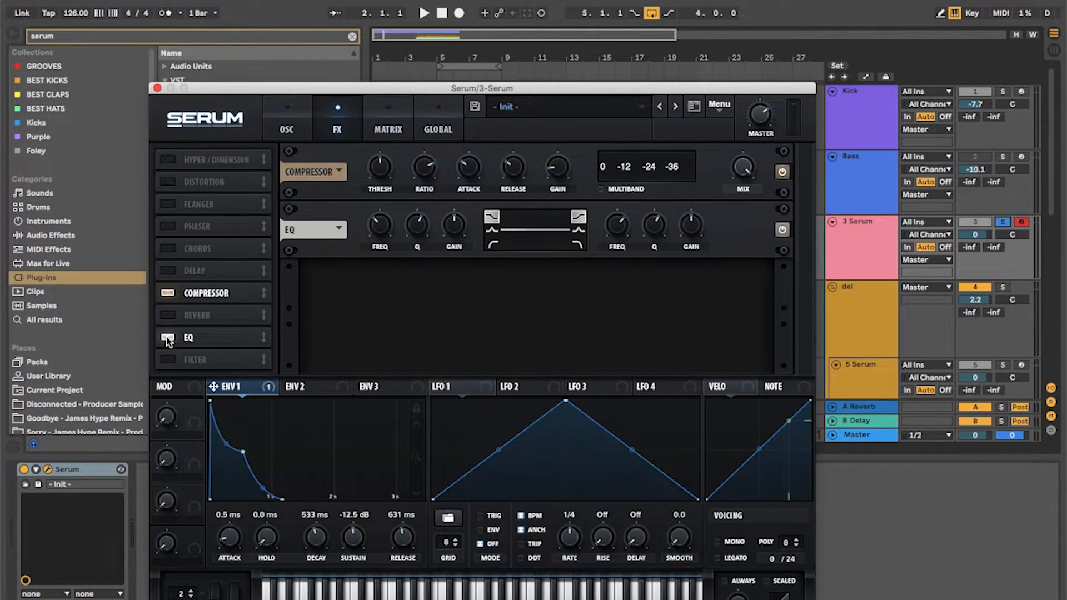
{"action": "left_click", "coordinate": [493, 245]}
{"action": "left_click_drag", "start_coordinate": [456, 229], "coordinate": [455, 243]}
{"action": "mouse_move", "coordinate": [379, 224]}
{"action": "left_mouse_down"}
{"action": "mouse_move", "coordinate": [382, 240]}
{"action": "mouse_move", "coordinate": [379, 224]}
{"action": "left_mouse_up"}
{"action": "left_click_drag", "start_coordinate": [453, 217], "coordinate": [417, 247]}
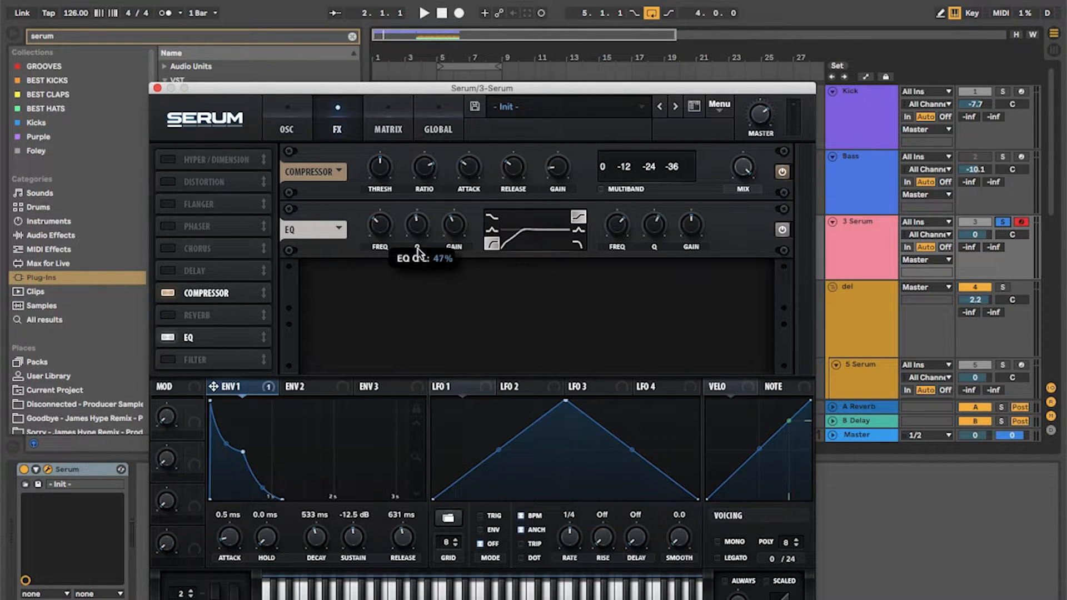
{"action": "key", "text": "space"}
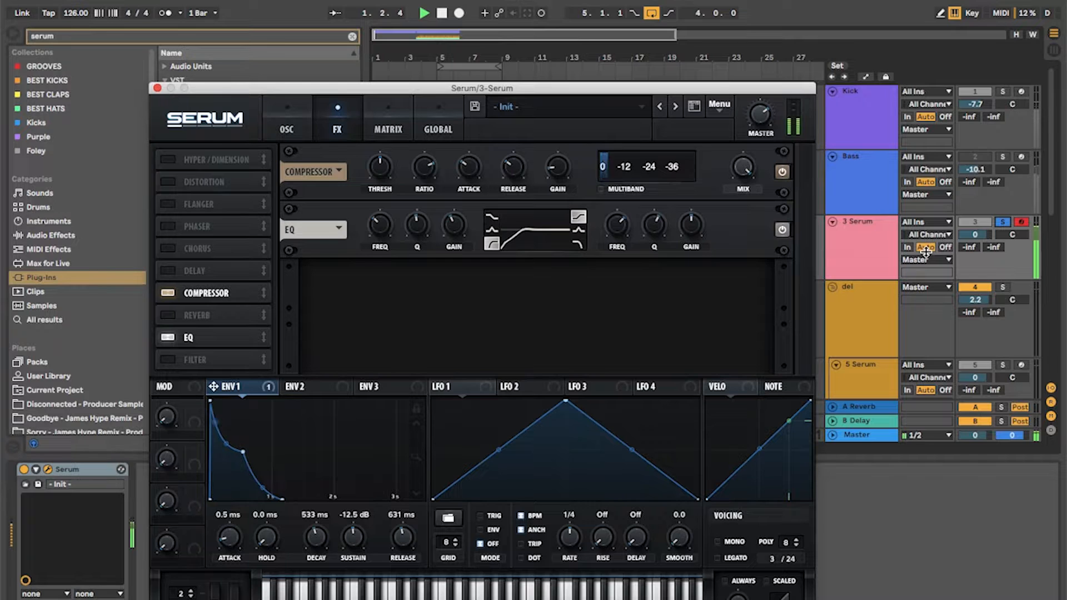
- Raise Env 1's attack to about 1.8 ms and audition the softened note onset
{"action": "left_click", "coordinate": [286, 124]}
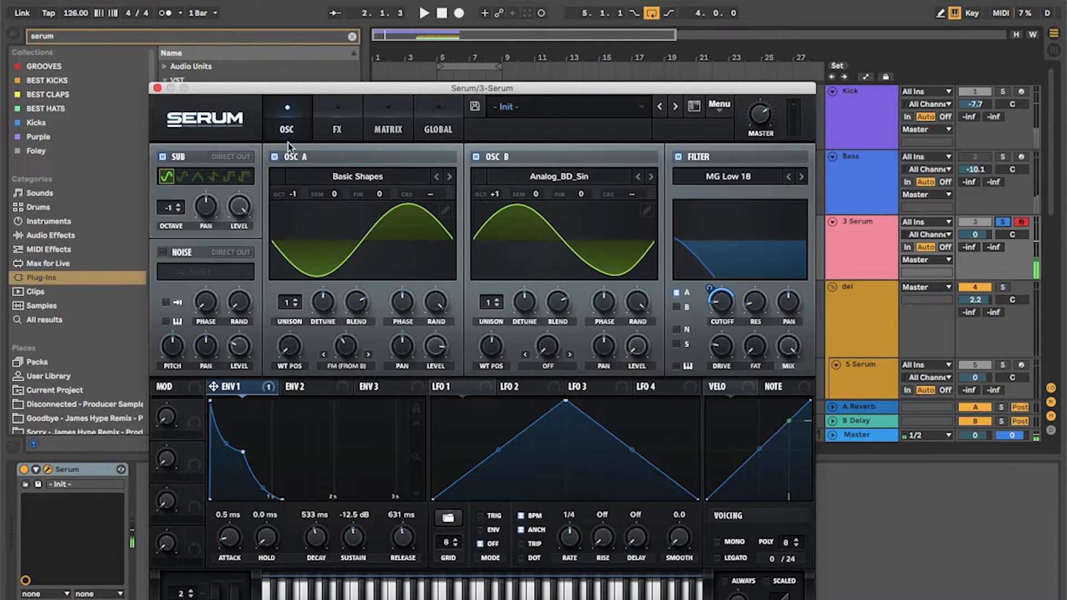
{"action": "mouse_move", "coordinate": [236, 537]}
{"action": "mouse_move", "coordinate": [235, 537]}
{"action": "left_mouse_down"}
{"action": "mouse_move", "coordinate": [235, 528]}
{"action": "mouse_move", "coordinate": [229, 541]}
{"action": "left_mouse_up"}
{"action": "key", "text": "space"}
{"action": "key", "text": "space"}
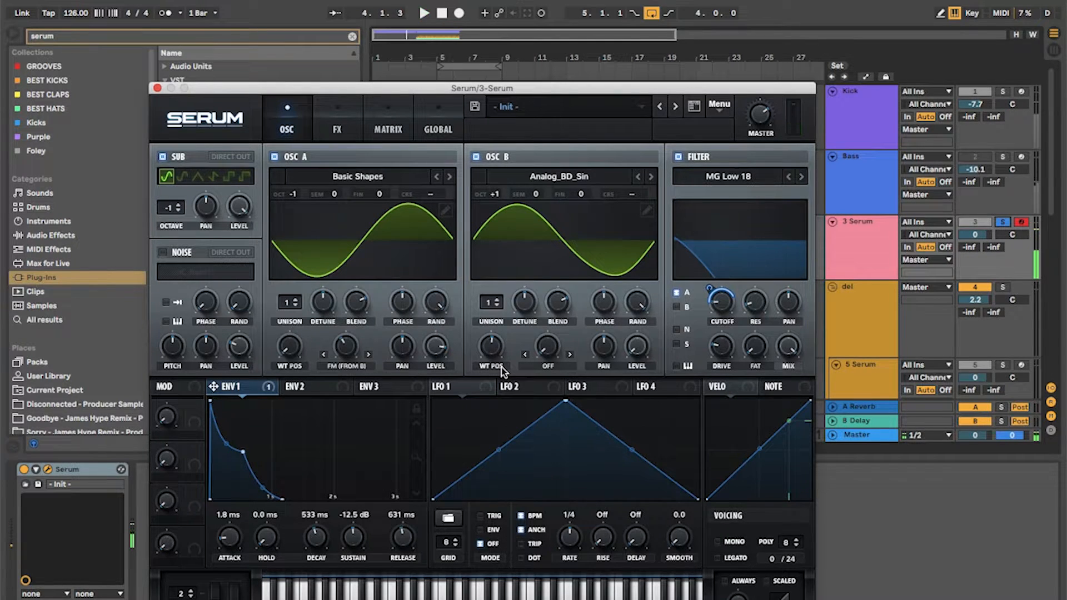
- Solo the Bass track and the 3 Serum track in turn during playback to compare the two sounds
{"action": "left_click", "coordinate": [1006, 160]}
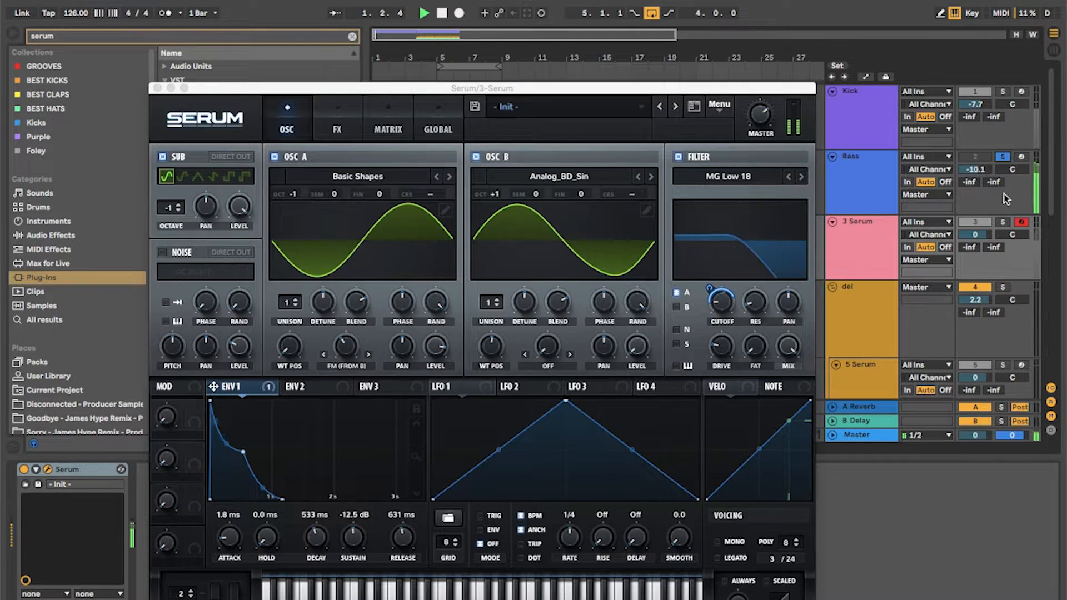
{"action": "left_click", "coordinate": [1003, 222]}
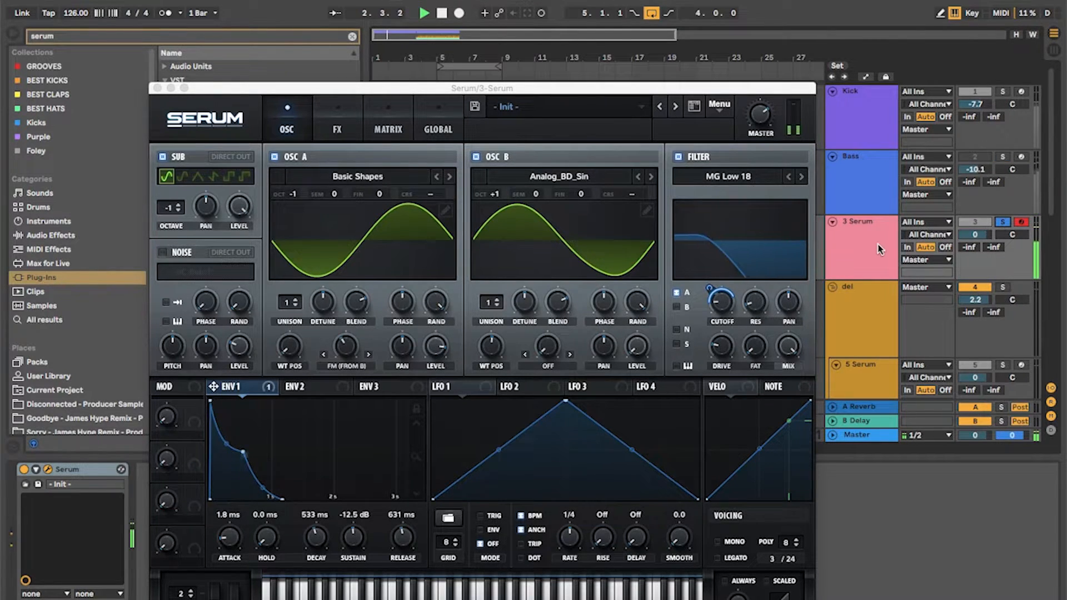
- Stop playback, close the Serum window, inspect the Bass track's device chain, and reselect the 3 Serum track
{"action": "key", "text": "space"}
{"action": "left_click", "coordinate": [158, 88]}
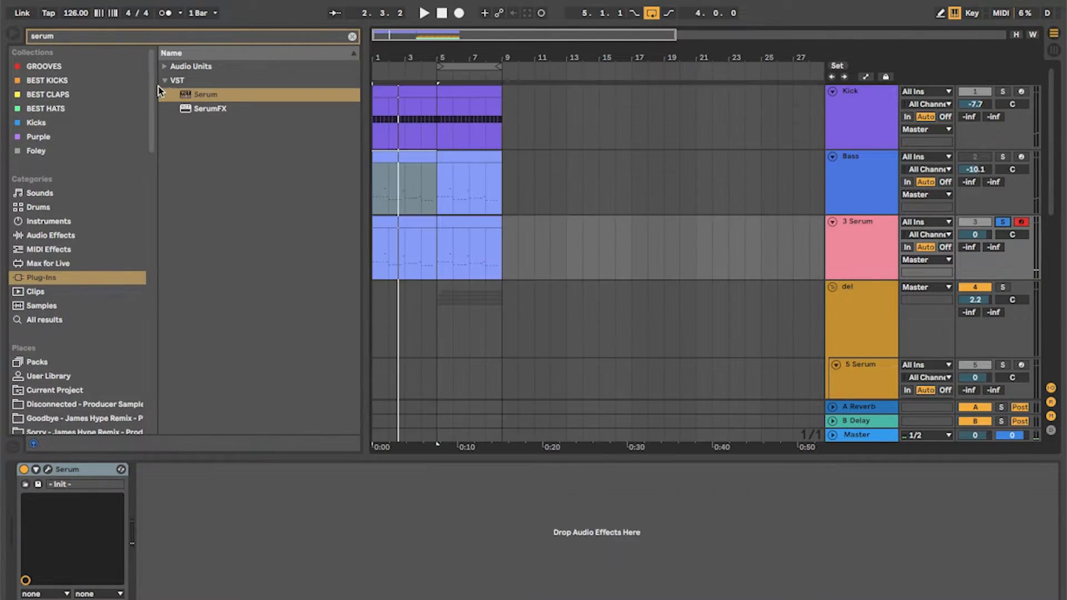
{"action": "left_click", "coordinate": [872, 195]}
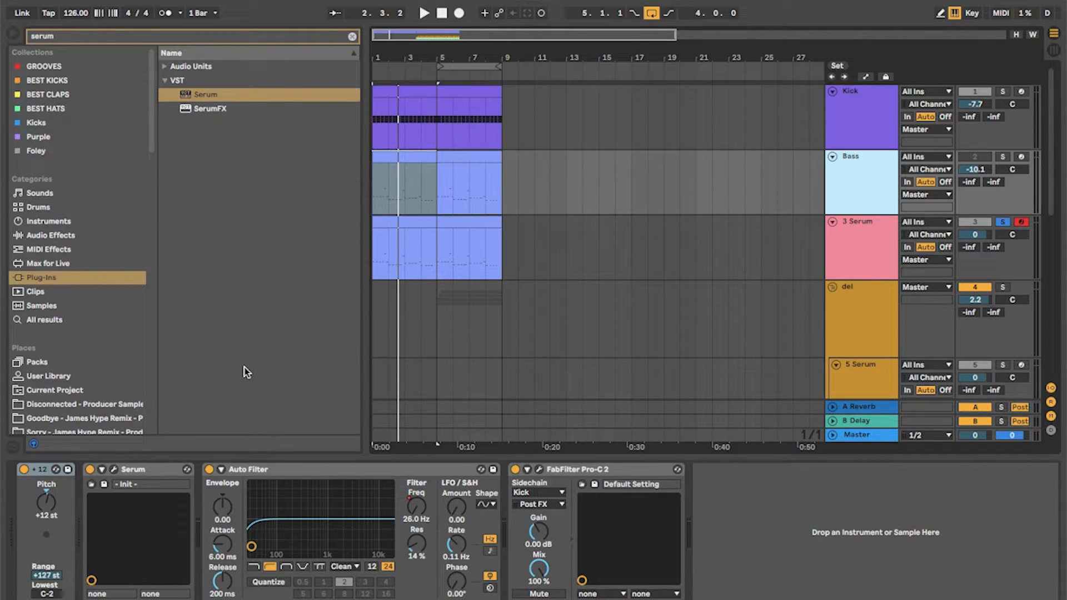
{"action": "left_click", "coordinate": [859, 225]}
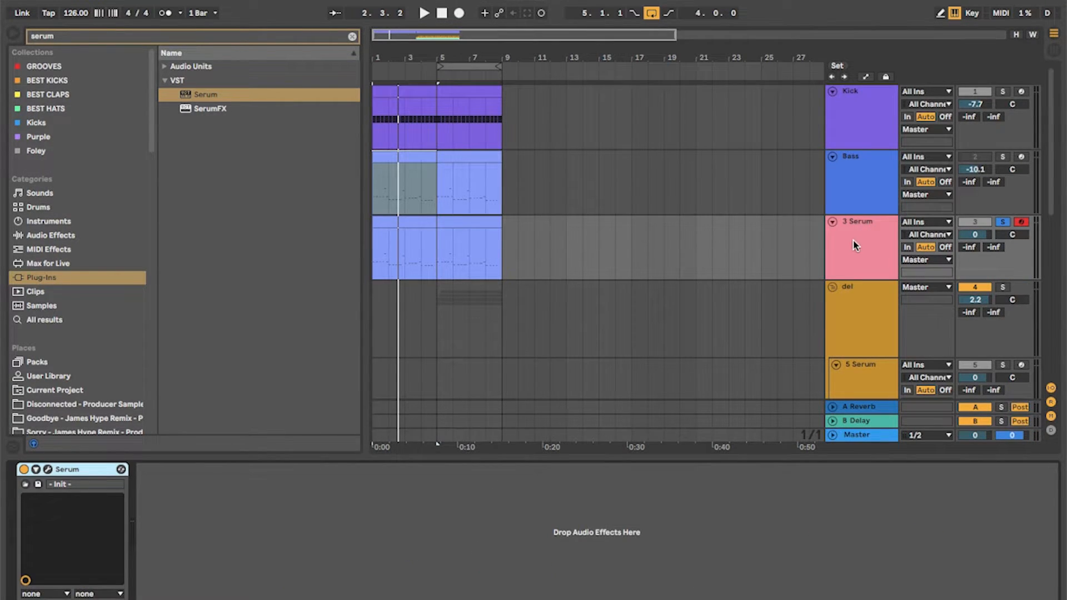
{"action": "left_click", "coordinate": [855, 245]}
- Add the +12 Pitch MIDI effect preset before Serum on the 3 Serum track and play it back
{"action": "left_click", "coordinate": [349, 35]}
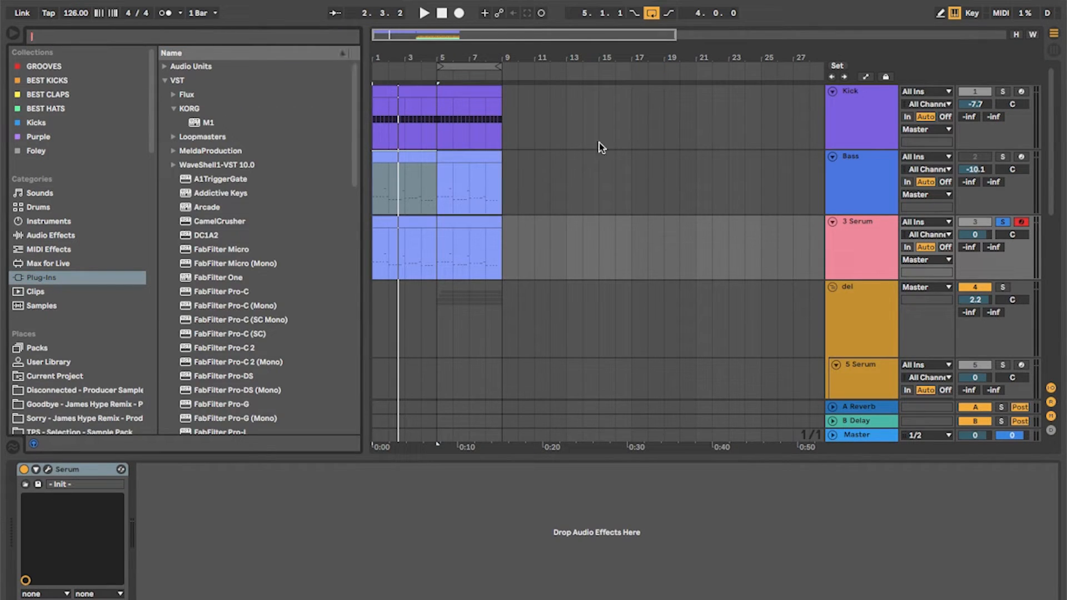
{"action": "left_click", "coordinate": [48, 249]}
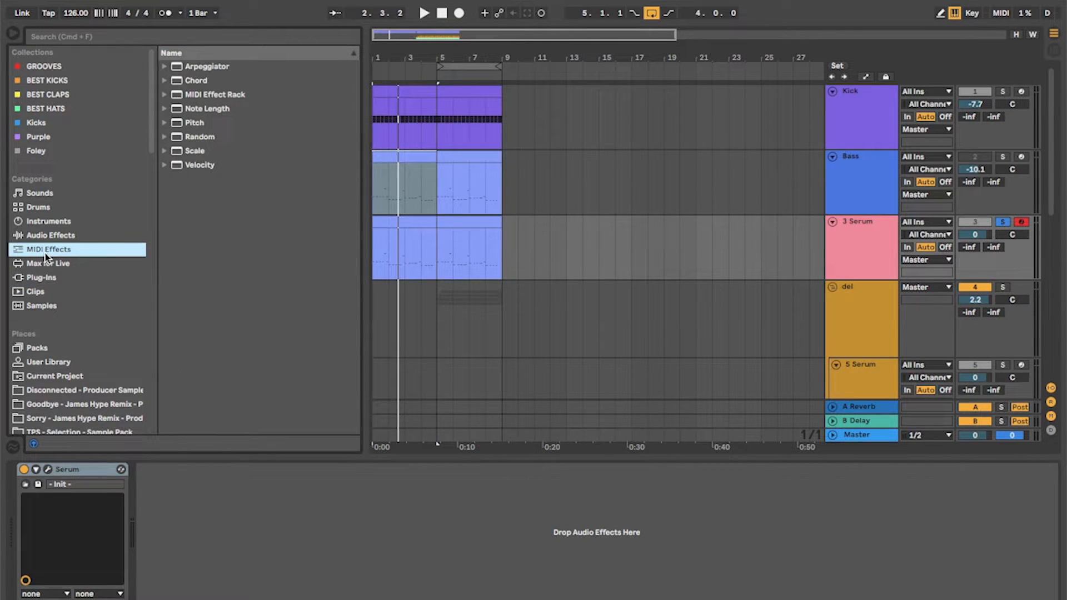
{"action": "left_click", "coordinate": [165, 123]}
{"action": "left_click_drag", "start_coordinate": [212, 136], "coordinate": [67, 516]}
{"action": "key", "text": "space"}
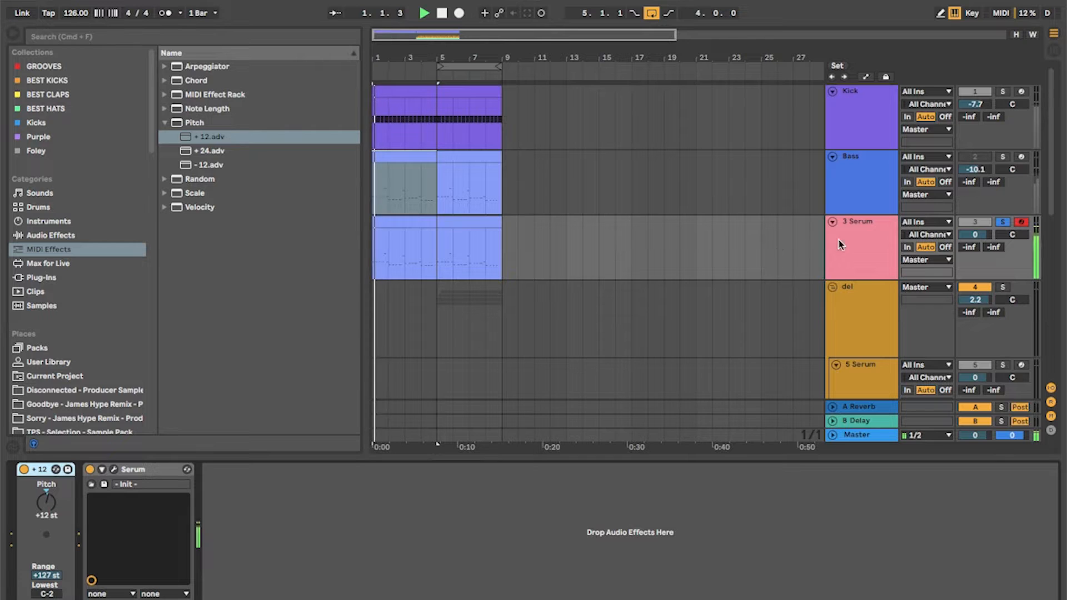
- Reopen Serum and lower the 3 Serum track's volume to -3.7 dB while auditioning the octave-up bass
{"action": "left_click", "coordinate": [103, 484]}
{"action": "key", "text": "space"}
{"action": "key", "text": "space"}
{"action": "key", "text": "space"}
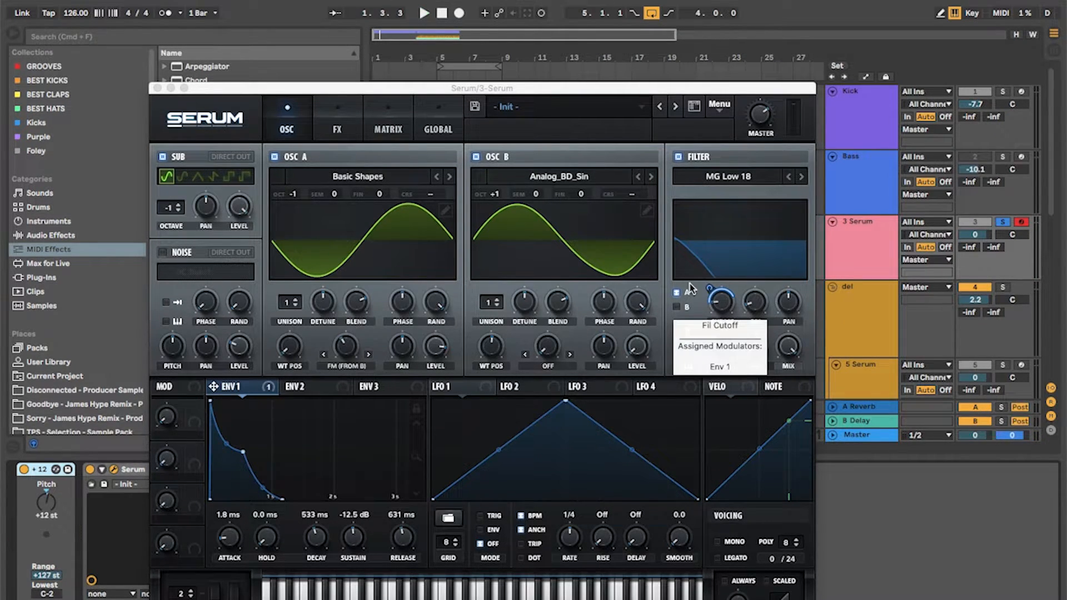
{"action": "key", "text": "space"}
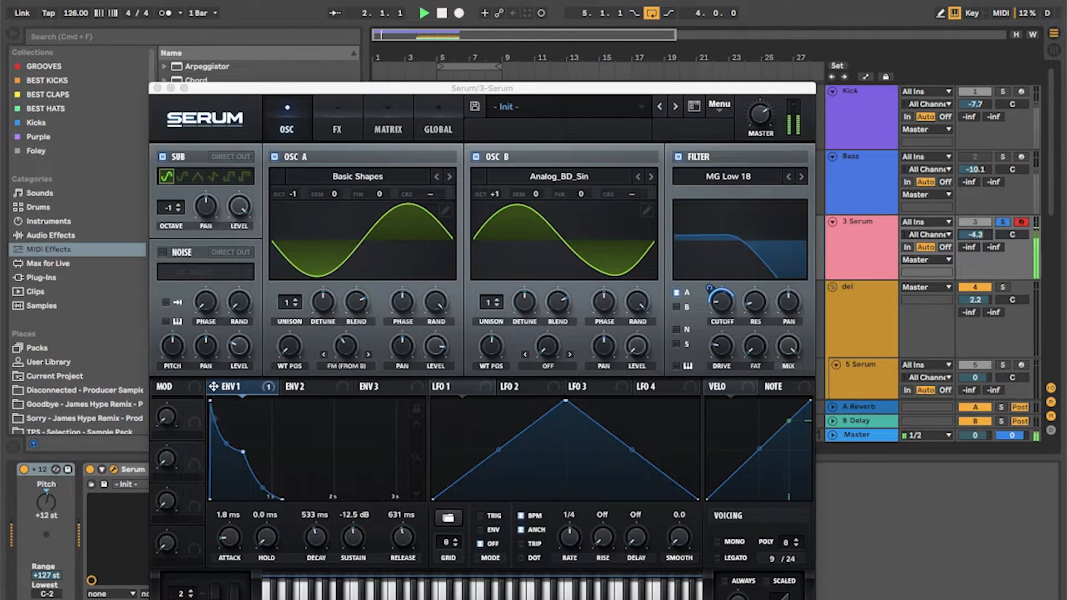
{"action": "left_click", "coordinate": [725, 319]}
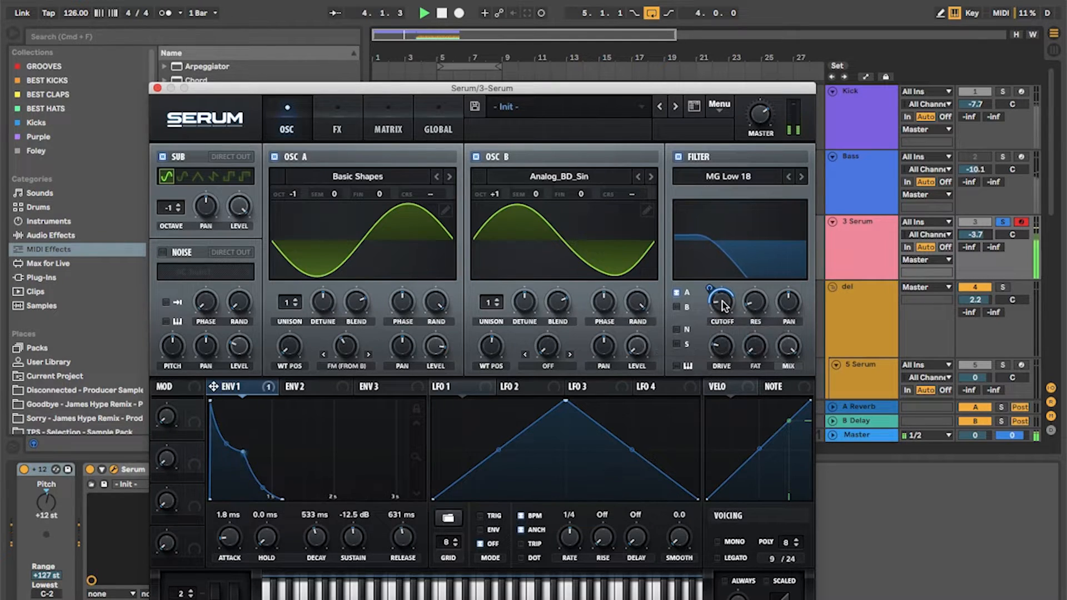
{"action": "key", "text": "space"}
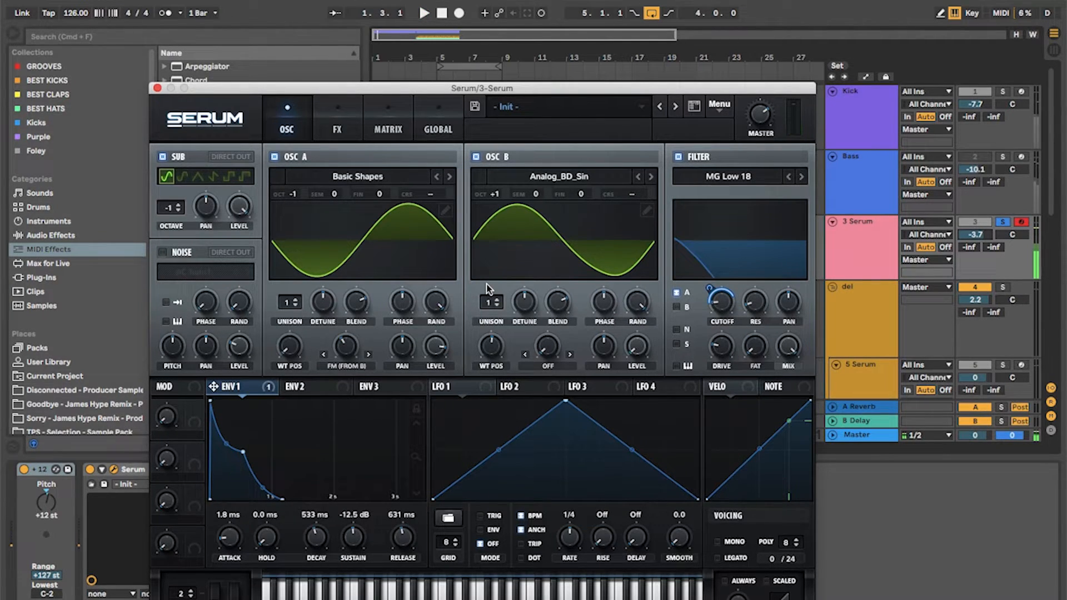
- Enable Serum's Reverb effect in Plate mode, raise its low cut and high cut, and audition it
{"action": "left_click", "coordinate": [339, 129]}
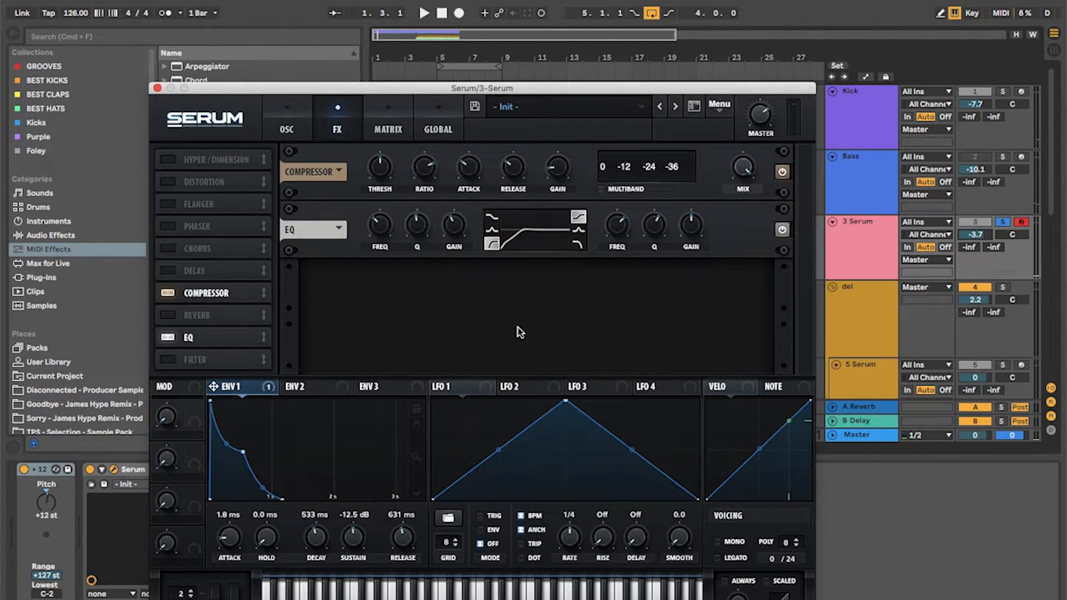
{"action": "left_click", "coordinate": [168, 315]}
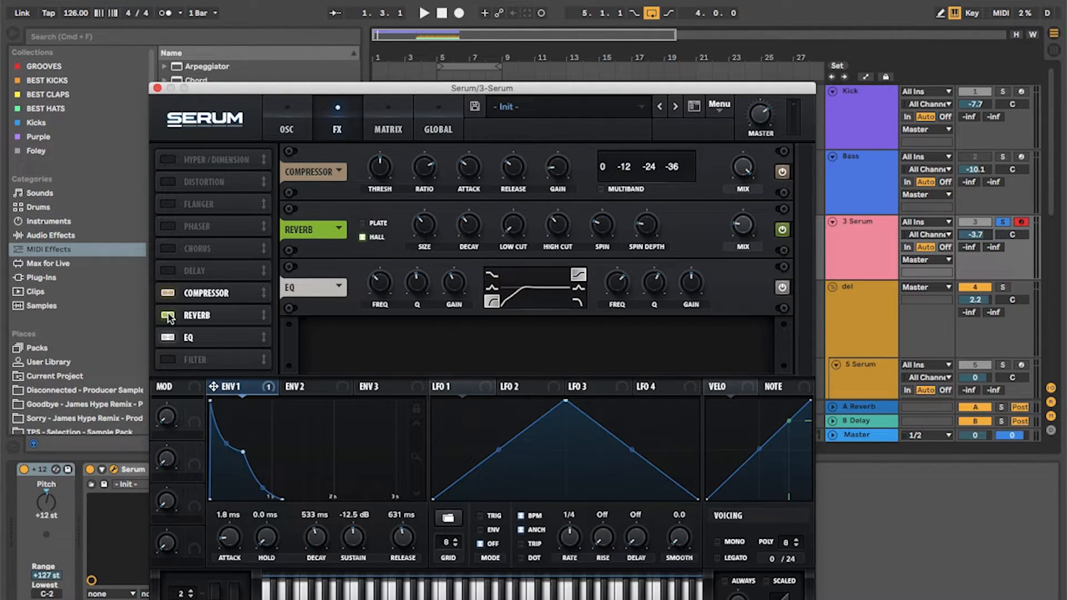
{"action": "left_click", "coordinate": [363, 224]}
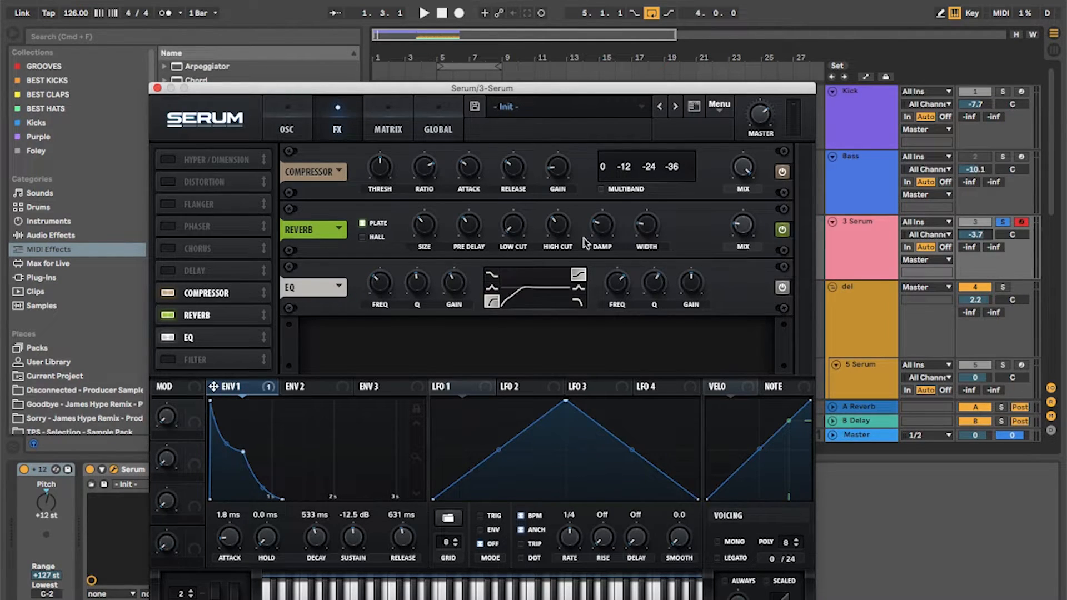
{"action": "left_click_drag", "start_coordinate": [513, 221], "coordinate": [494, 155]}
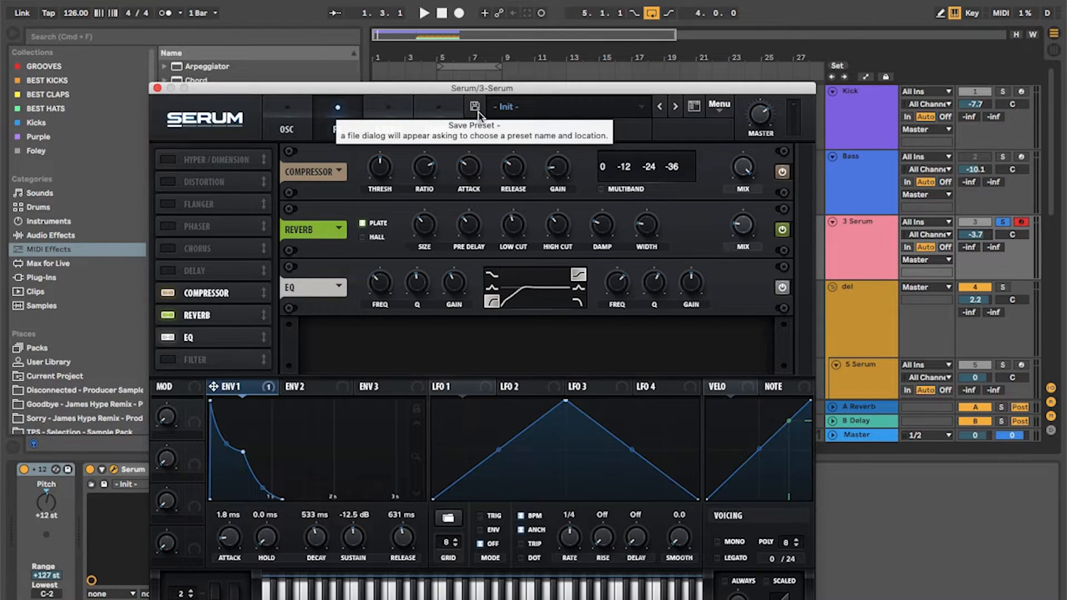
{"action": "left_click_drag", "start_coordinate": [561, 229], "coordinate": [564, 203]}
{"action": "key", "text": "space"}
{"action": "mouse_move", "coordinate": [738, 233]}
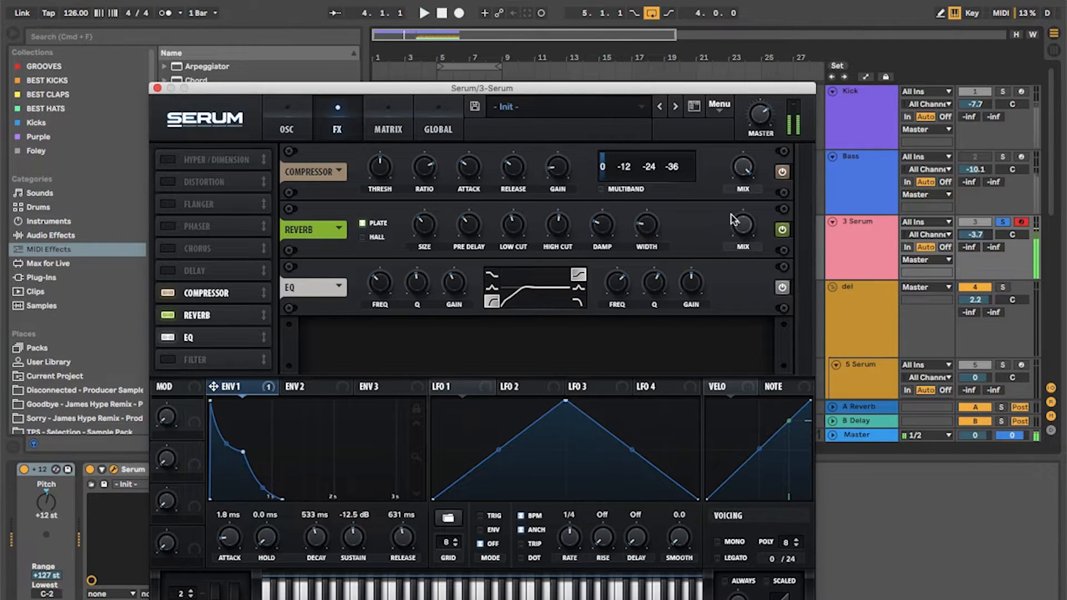
- Enable the Delay effect, move it below the EQ in the effects chain, and reduce its mix to about 17%
{"action": "left_click", "coordinate": [168, 271]}
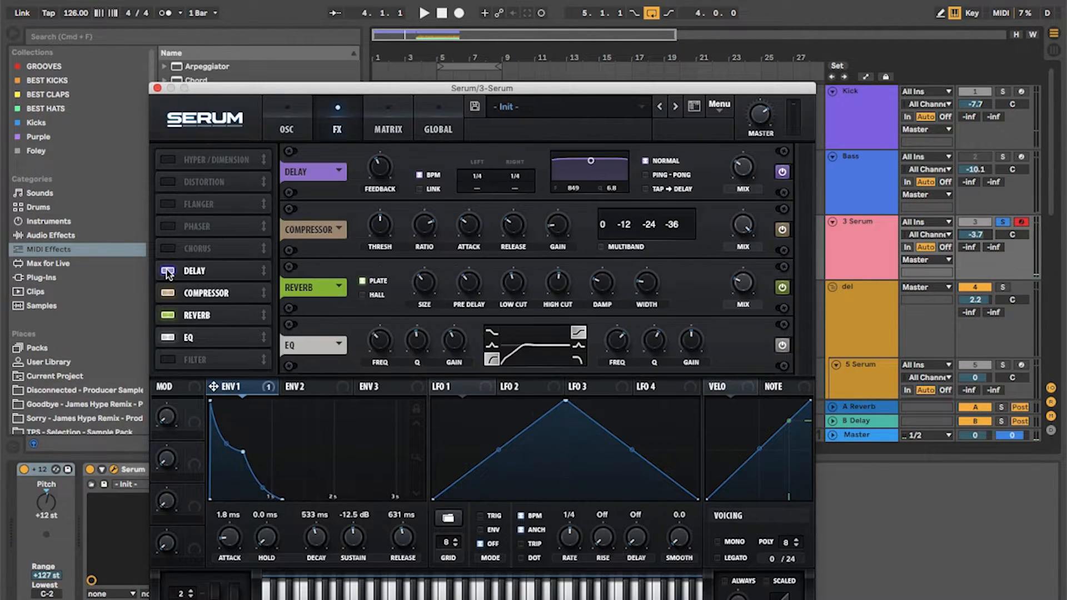
{"action": "left_click_drag", "start_coordinate": [201, 274], "coordinate": [206, 341]}
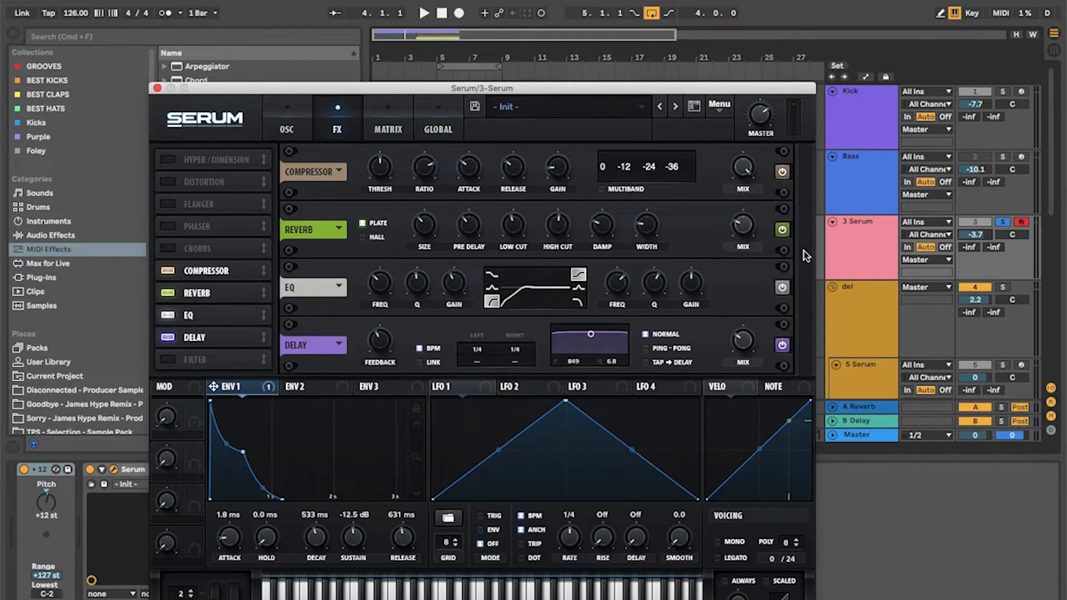
{"action": "key", "text": "space"}
{"action": "mouse_move", "coordinate": [745, 333]}
{"action": "left_click_drag", "start_coordinate": [746, 333], "coordinate": [751, 373]}
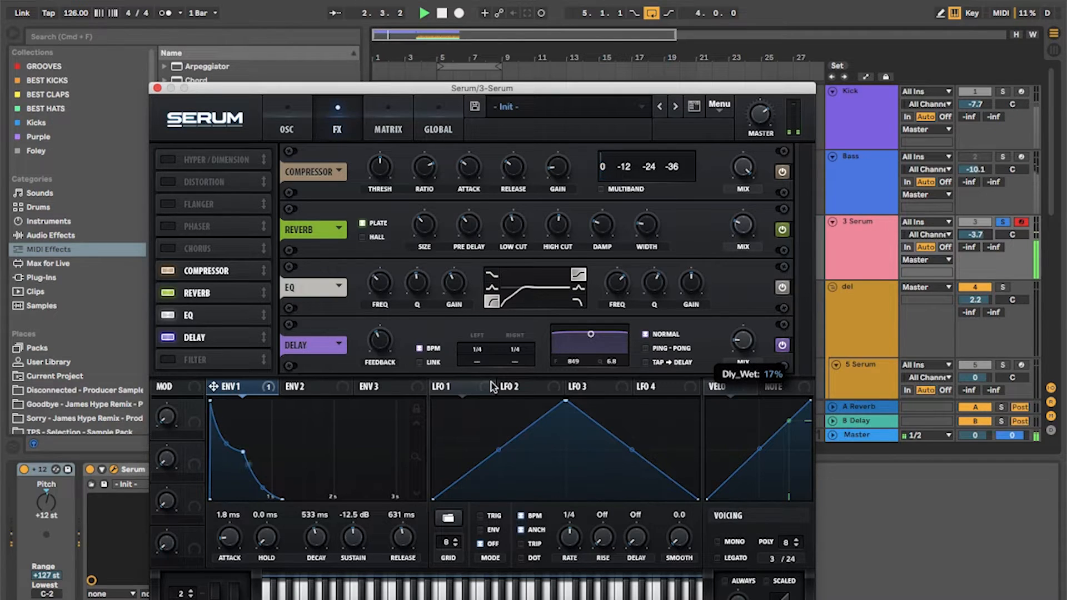
{"action": "key", "text": "space"}
- Lower the delay's feedback and fine-tune its mix to a subtle level while auditioning the bass
{"action": "mouse_move", "coordinate": [391, 364]}
{"action": "key", "text": "space"}
{"action": "mouse_move", "coordinate": [736, 350]}
{"action": "left_click_drag", "start_coordinate": [736, 348], "coordinate": [738, 355]}
{"action": "key", "text": "space"}
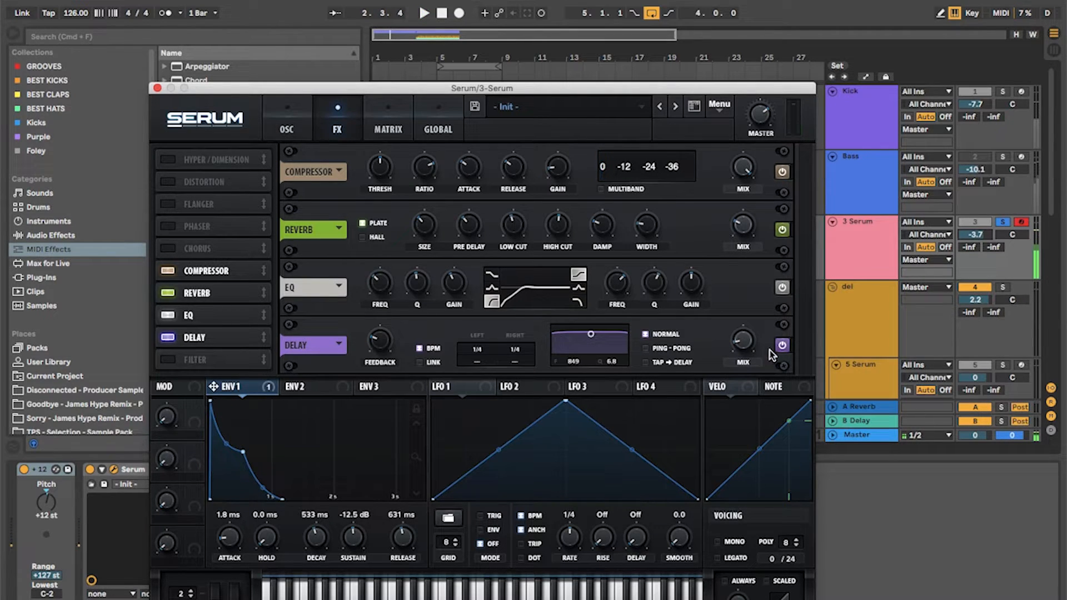
{"action": "key", "text": "space"}
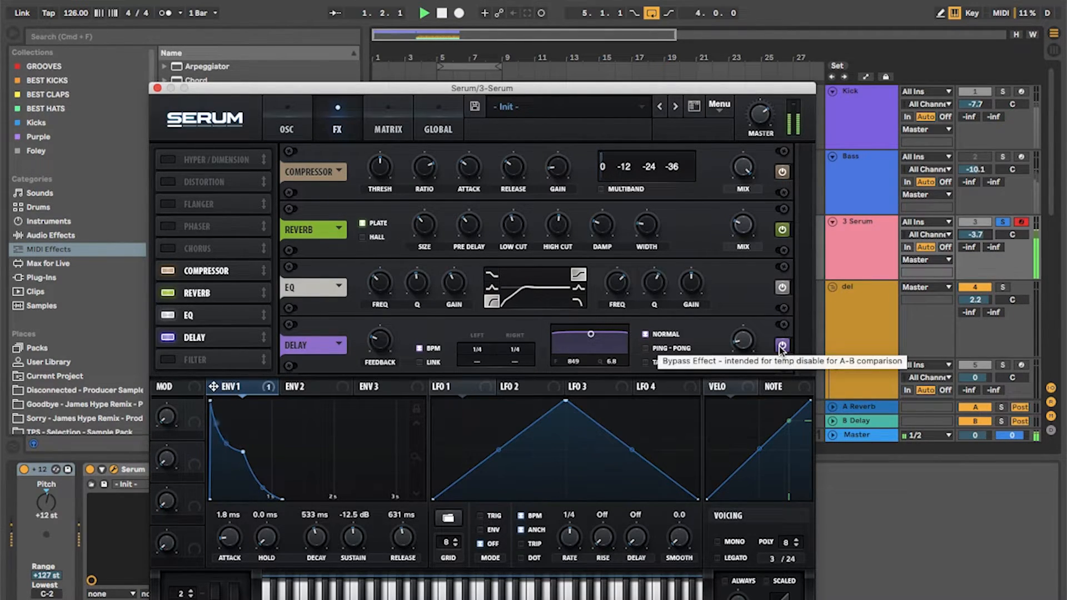
{"action": "left_click_drag", "start_coordinate": [742, 341], "coordinate": [732, 280]}
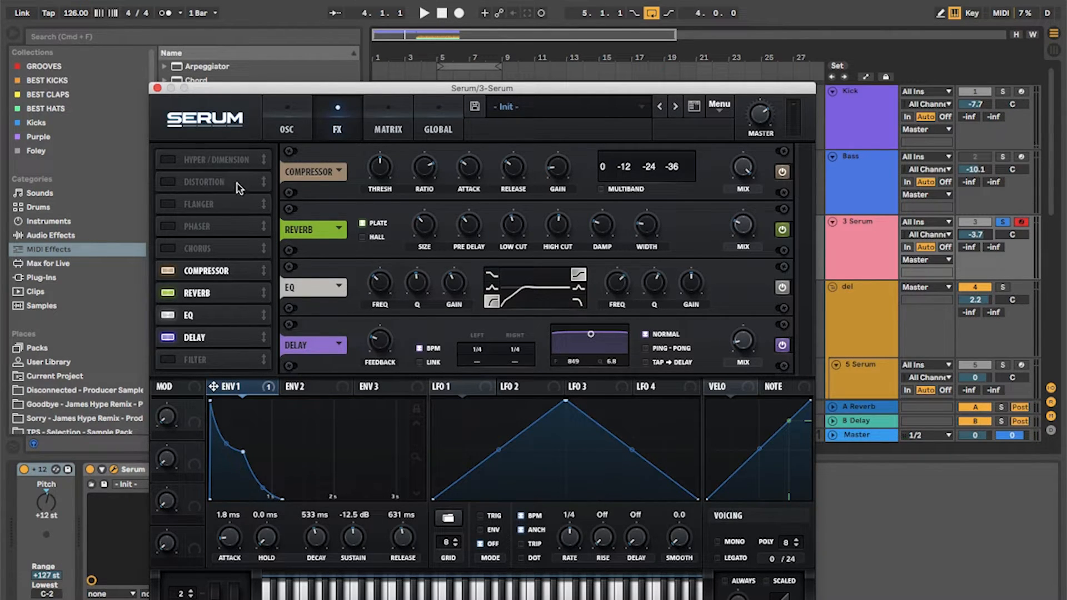
- Try the Hyper/Dimension effect with low Hyper and Dimension mix levels, then bypass it to compare
{"action": "left_click", "coordinate": [168, 160]}
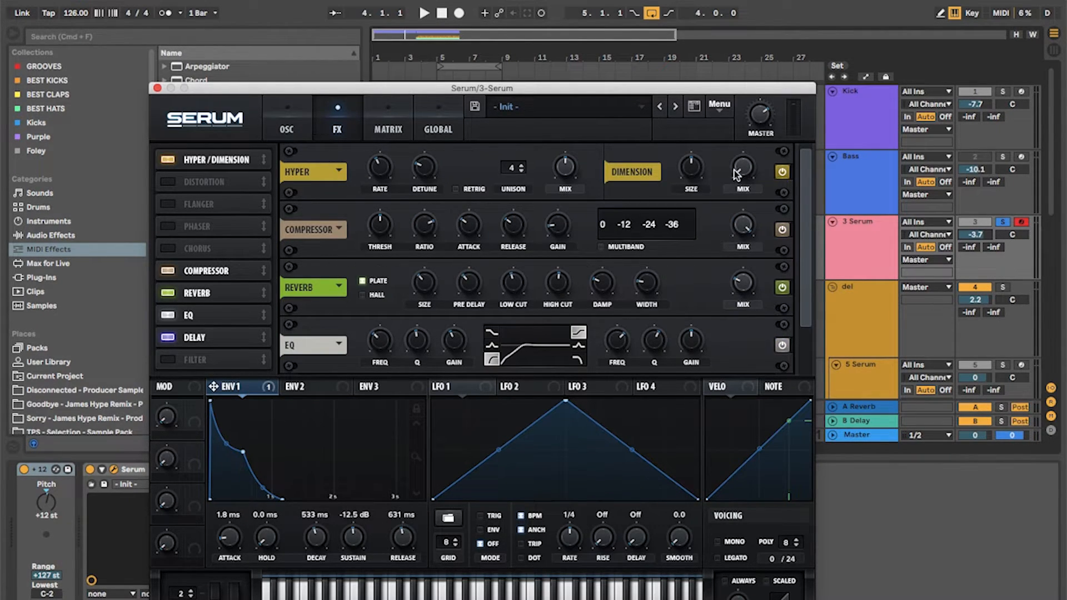
{"action": "key", "text": "space"}
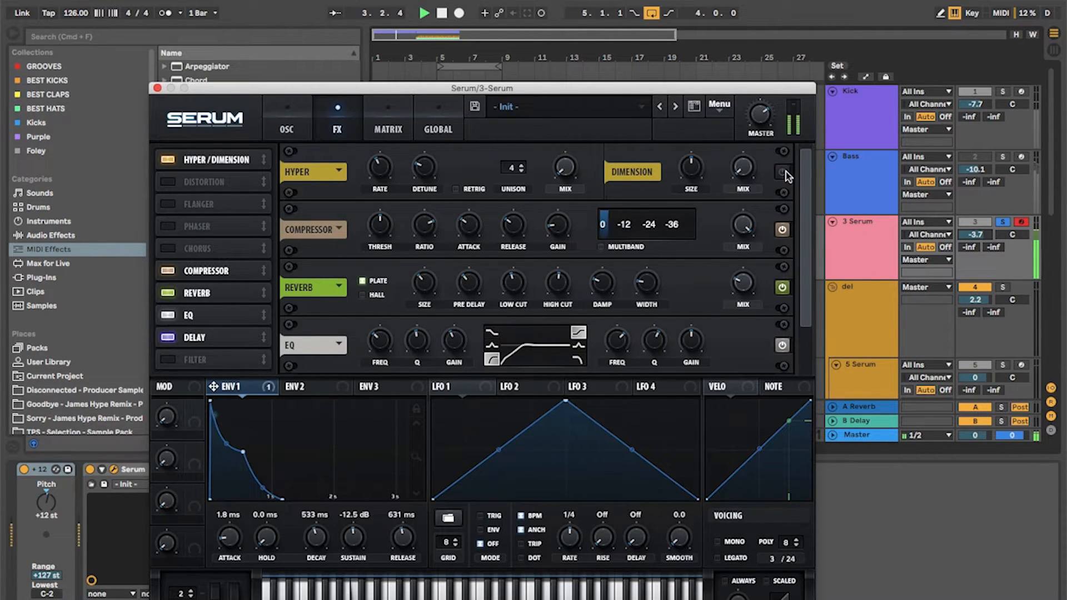
{"action": "mouse_move", "coordinate": [741, 172]}
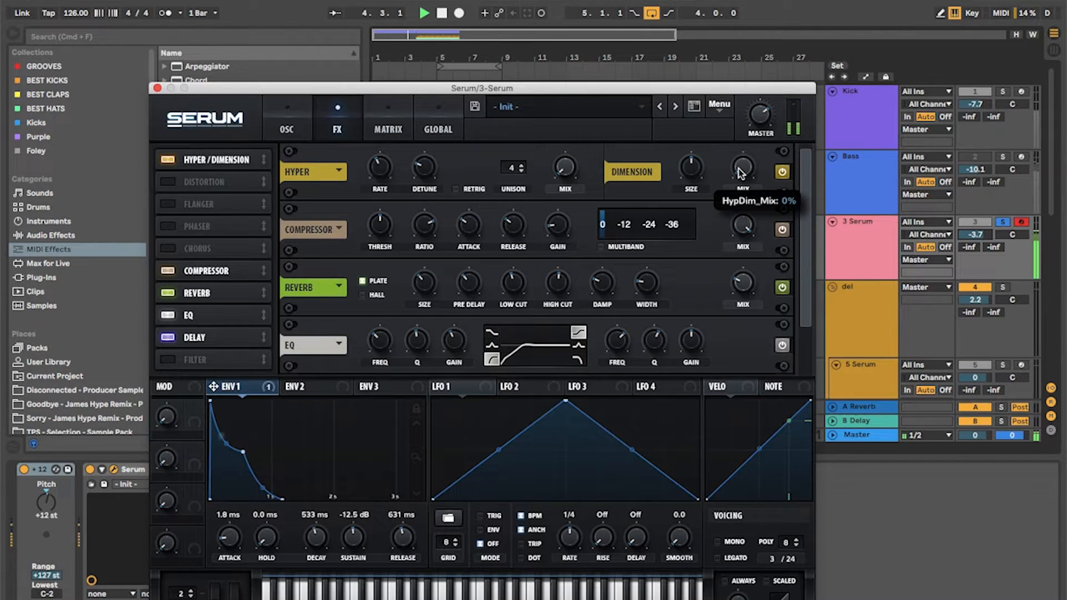
{"action": "left_click_drag", "start_coordinate": [748, 168], "coordinate": [728, 62]}
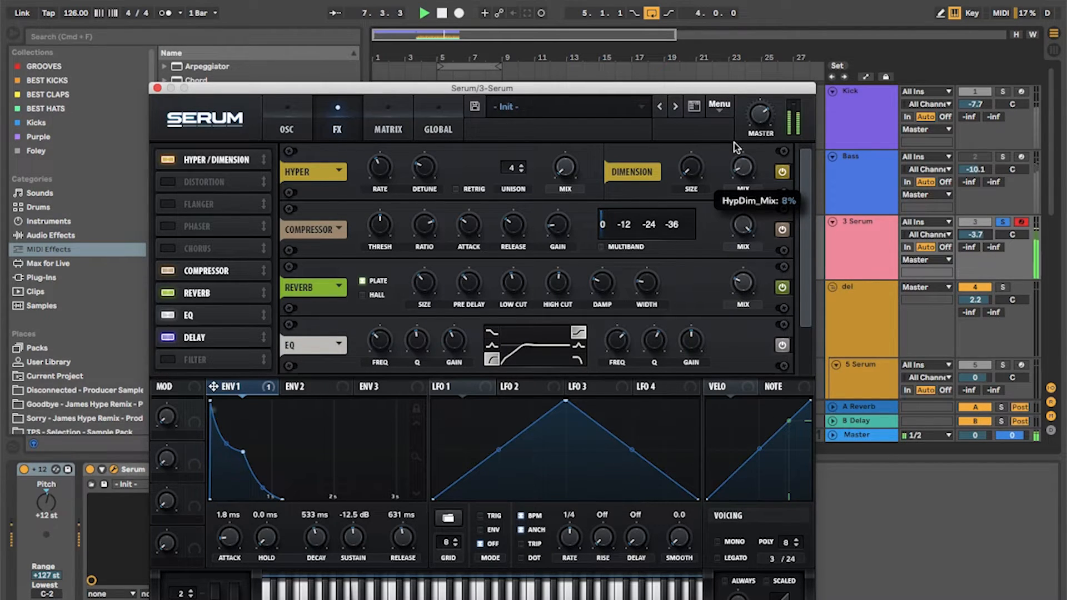
{"action": "mouse_move", "coordinate": [568, 155]}
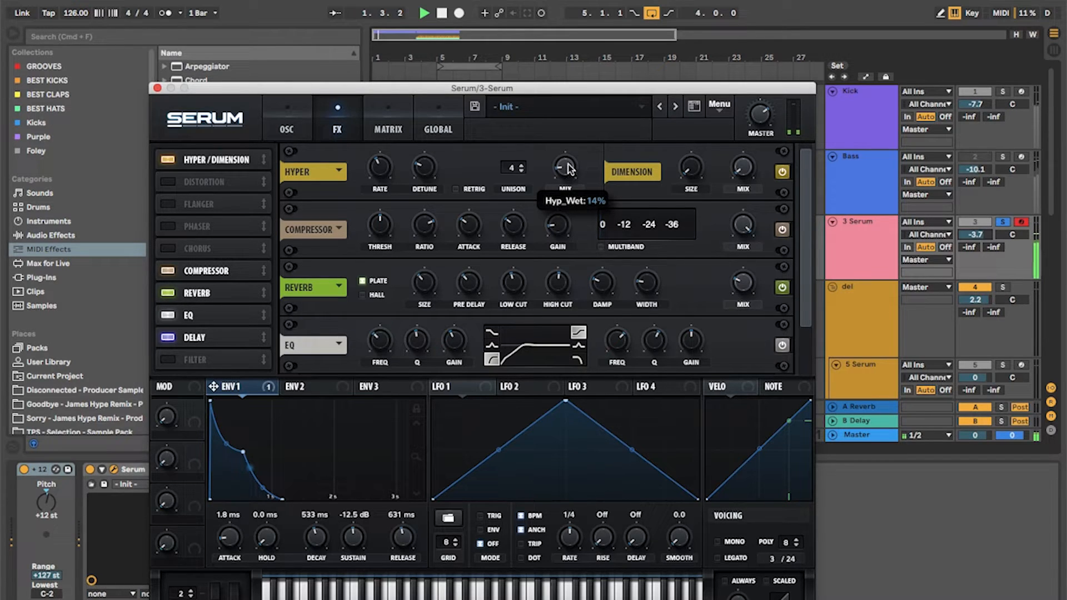
{"action": "left_click_drag", "start_coordinate": [562, 112], "coordinate": [561, 88]}
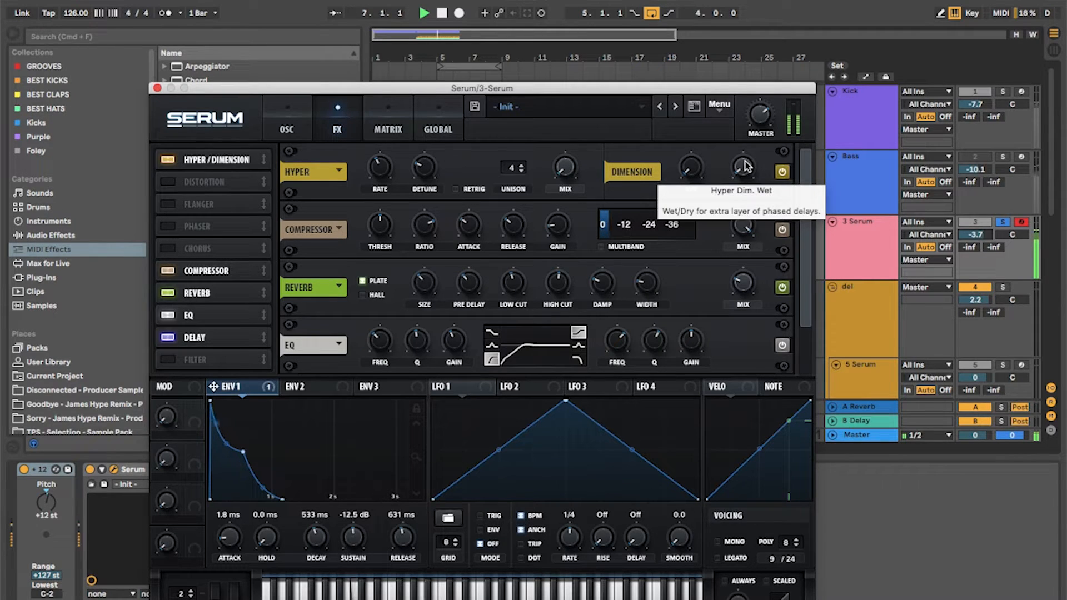
{"action": "left_click", "coordinate": [782, 171]}
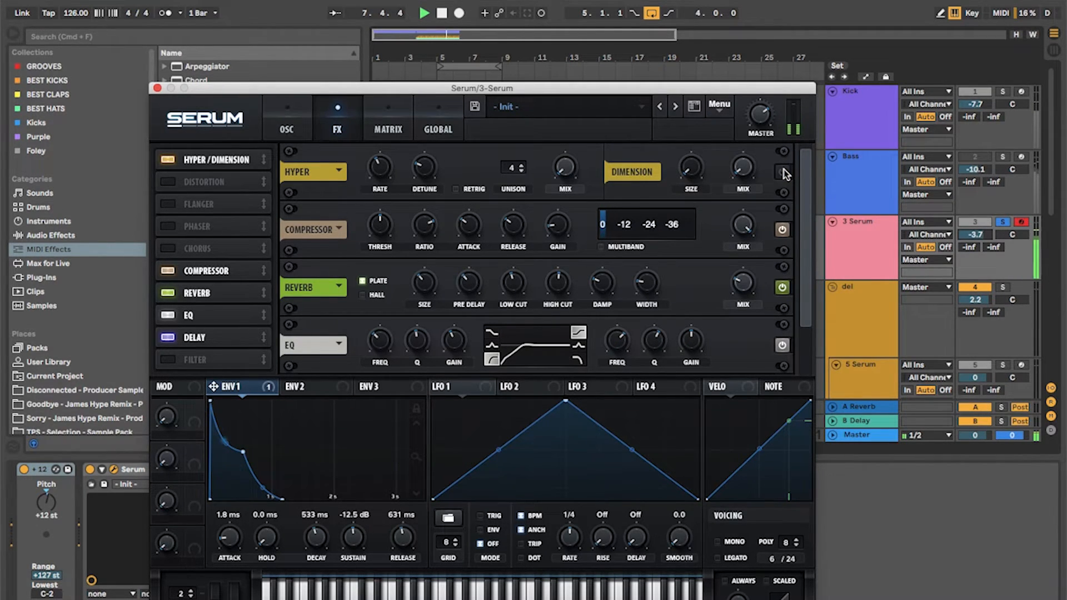
- Replace Hyper/Dimension with Distortion in Asym mode, lower its drive, set its mix to about 14%, and compare it with bypass
{"action": "left_click", "coordinate": [164, 182]}
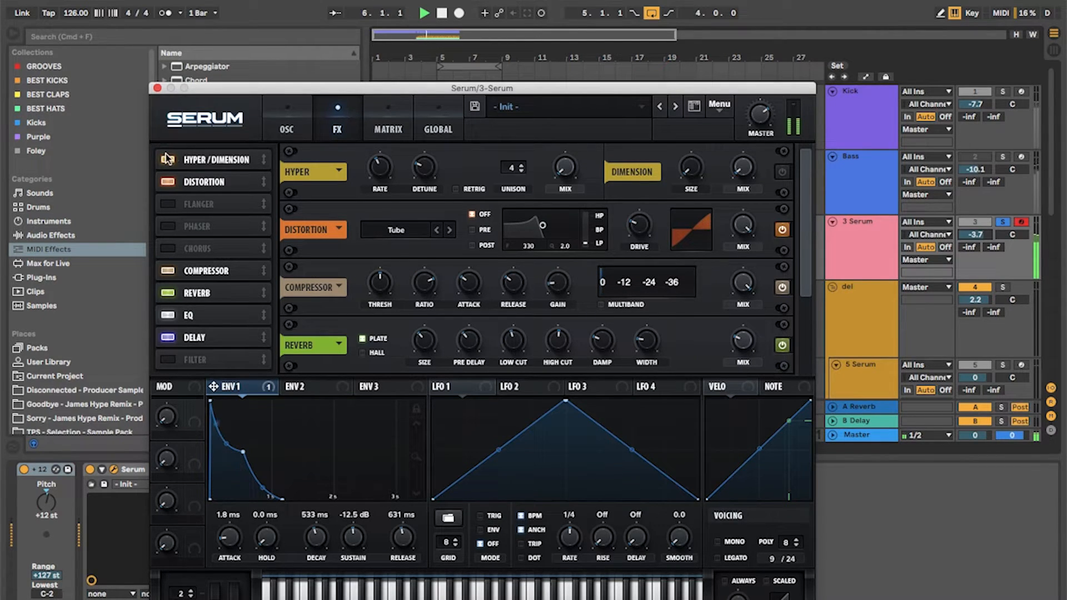
{"action": "left_click", "coordinate": [166, 159]}
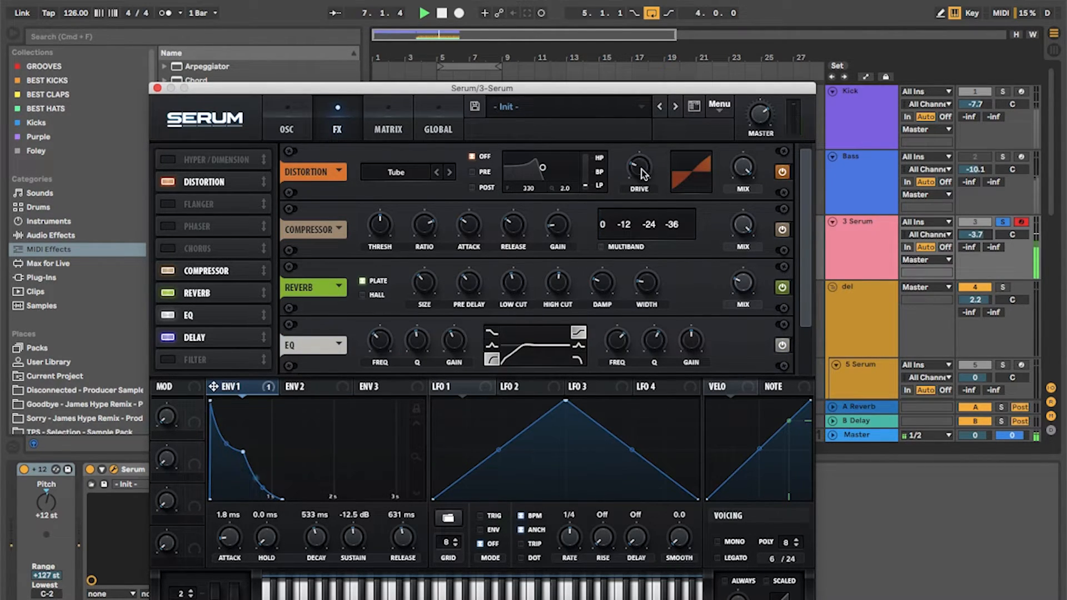
{"action": "left_click_drag", "start_coordinate": [645, 174], "coordinate": [642, 169]}
{"action": "left_click", "coordinate": [396, 173]}
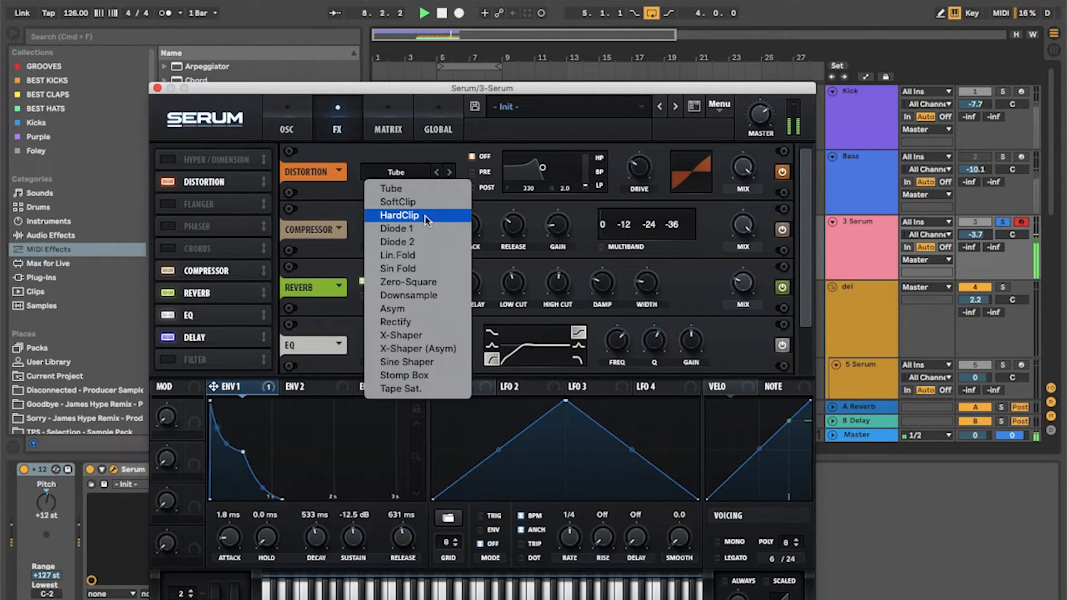
{"action": "left_click", "coordinate": [441, 309]}
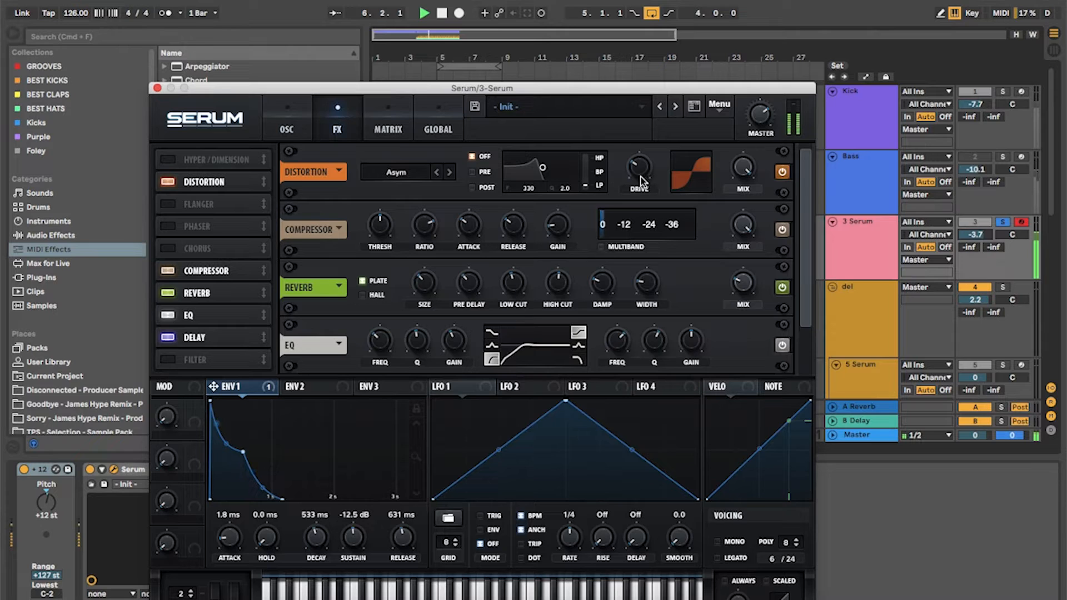
{"action": "mouse_move", "coordinate": [745, 177]}
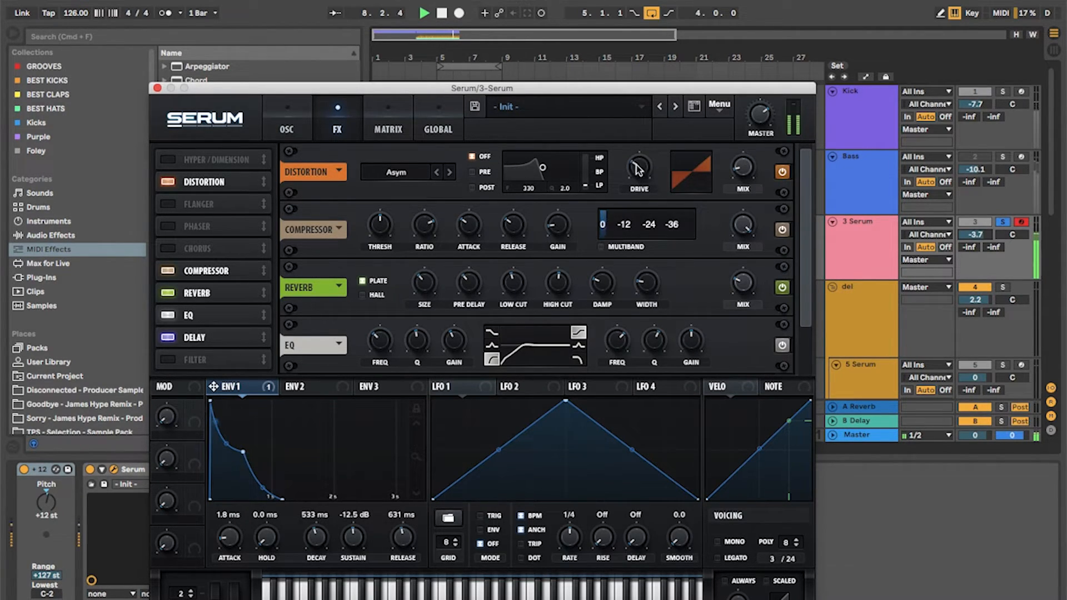
{"action": "mouse_move", "coordinate": [638, 168]}
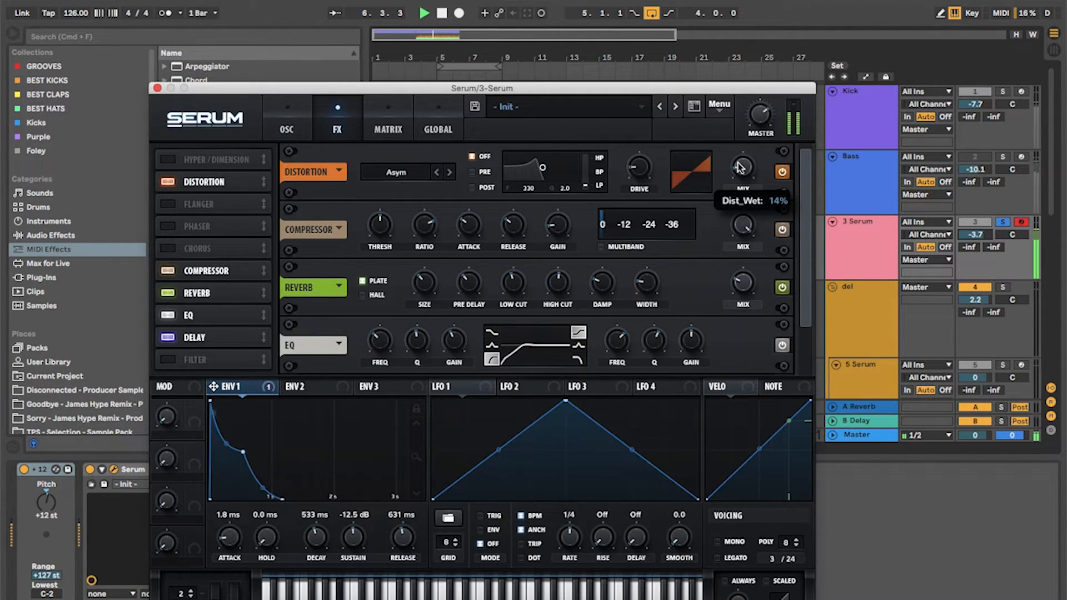
{"action": "left_click", "coordinate": [782, 173]}
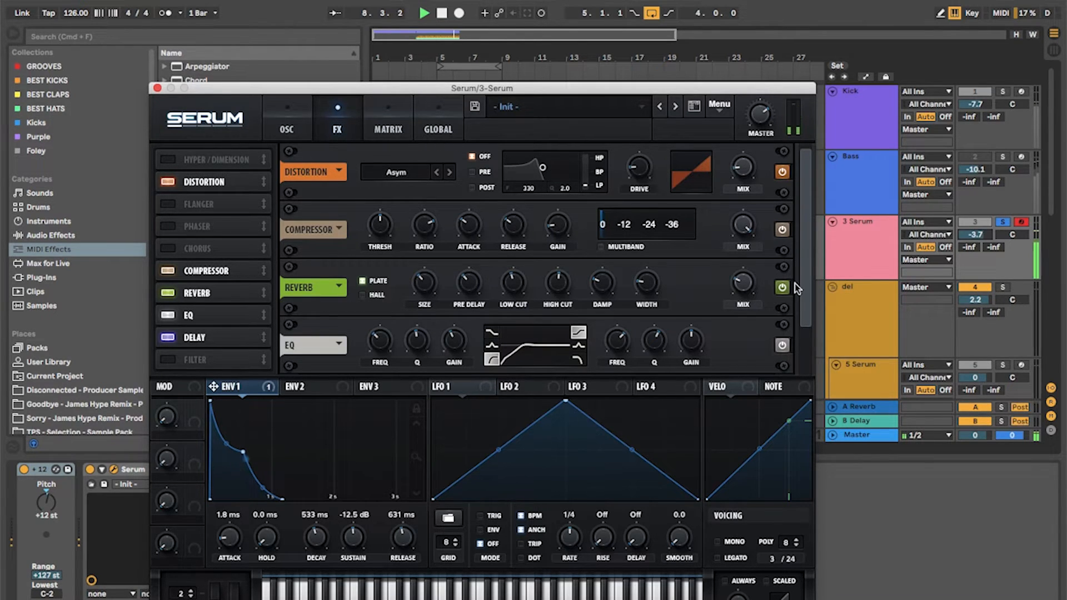
- Bypass the EQ in the effects chain and raise the cutoff of the MG Low 18 filter
{"action": "left_click_drag", "start_coordinate": [808, 235], "coordinate": [812, 340]}
{"action": "left_click", "coordinate": [1005, 162]}
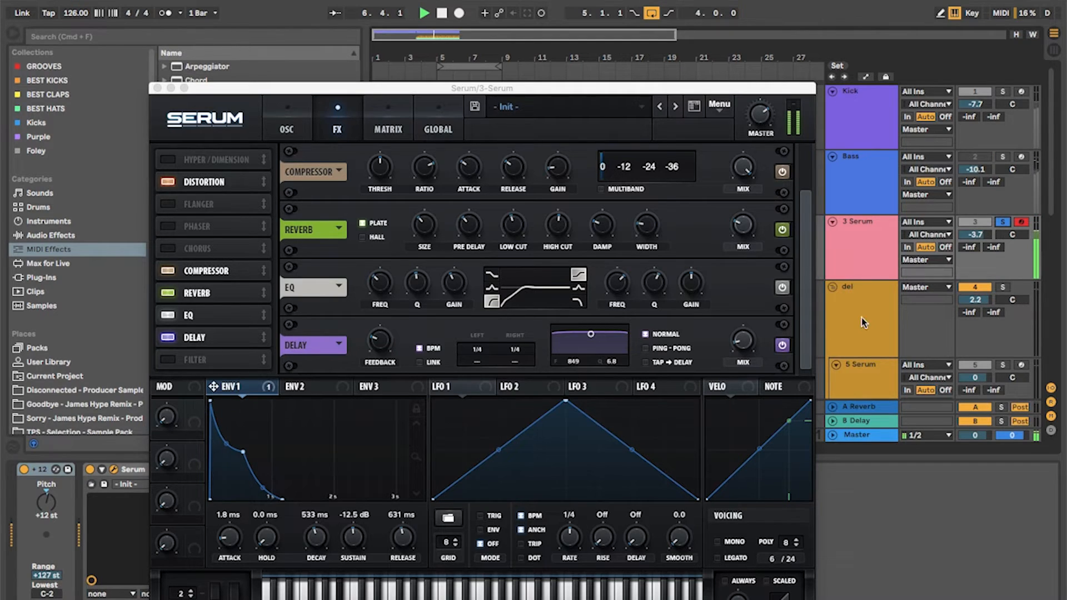
{"action": "left_click", "coordinate": [782, 287]}
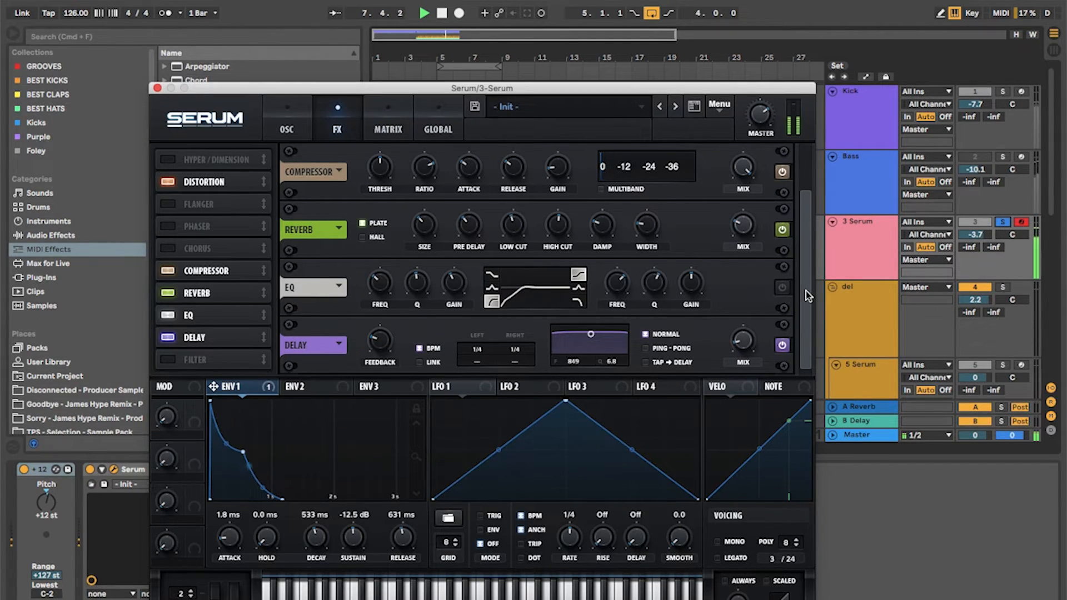
{"action": "left_click", "coordinate": [311, 129]}
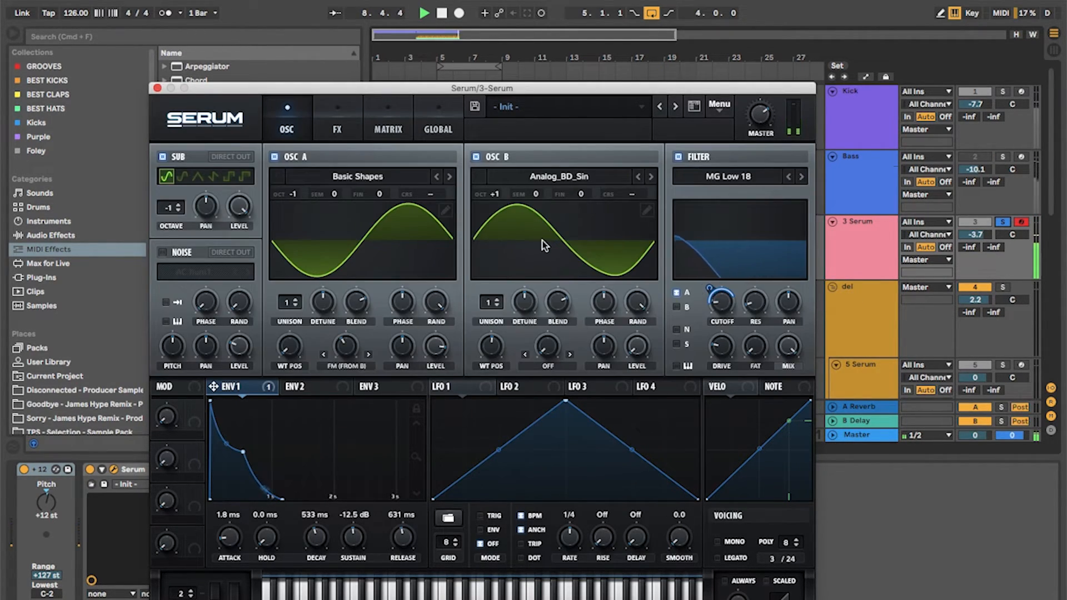
{"action": "left_click_drag", "start_coordinate": [715, 305], "coordinate": [711, 283]}
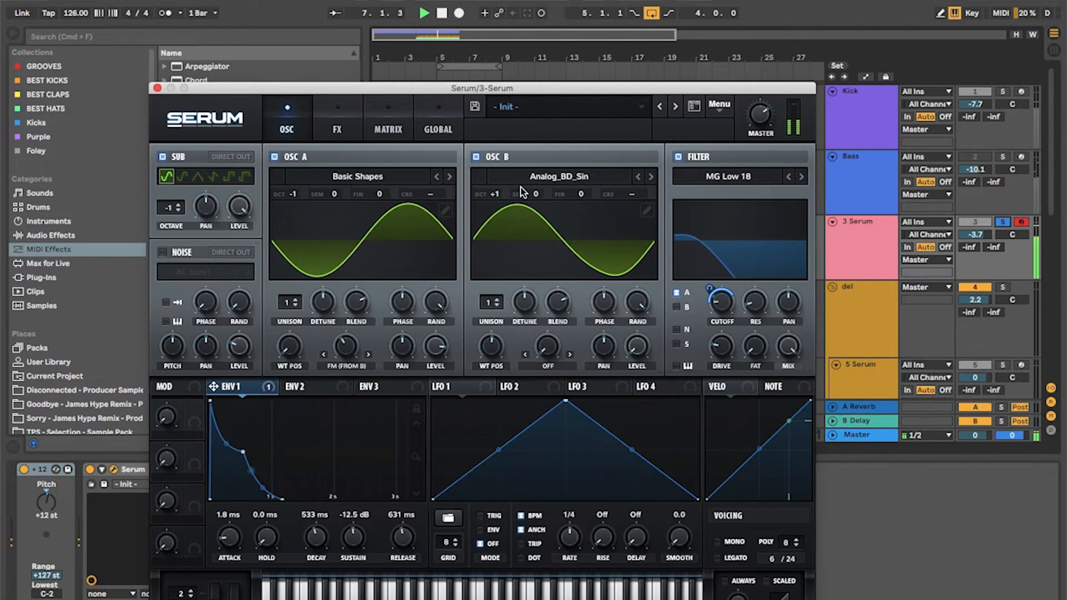
- Load the analog Basic Shapes wavetable into oscillator B, audition wavetable position 6, and return the position to the sine wave
{"action": "left_click", "coordinate": [555, 177]}
{"action": "mouse_move", "coordinate": [563, 192]}
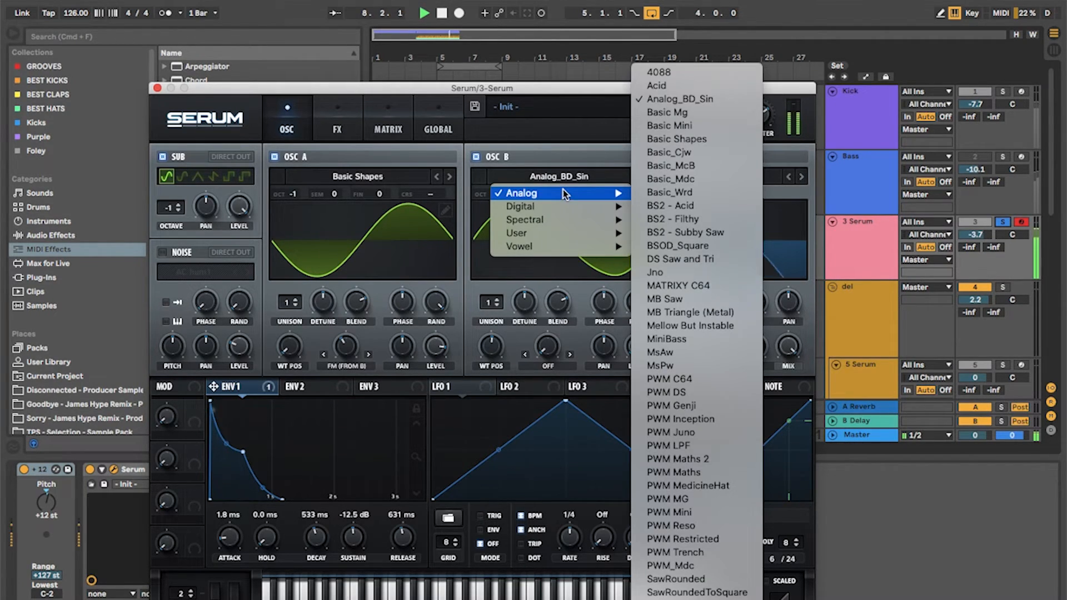
{"action": "left_click", "coordinate": [729, 139]}
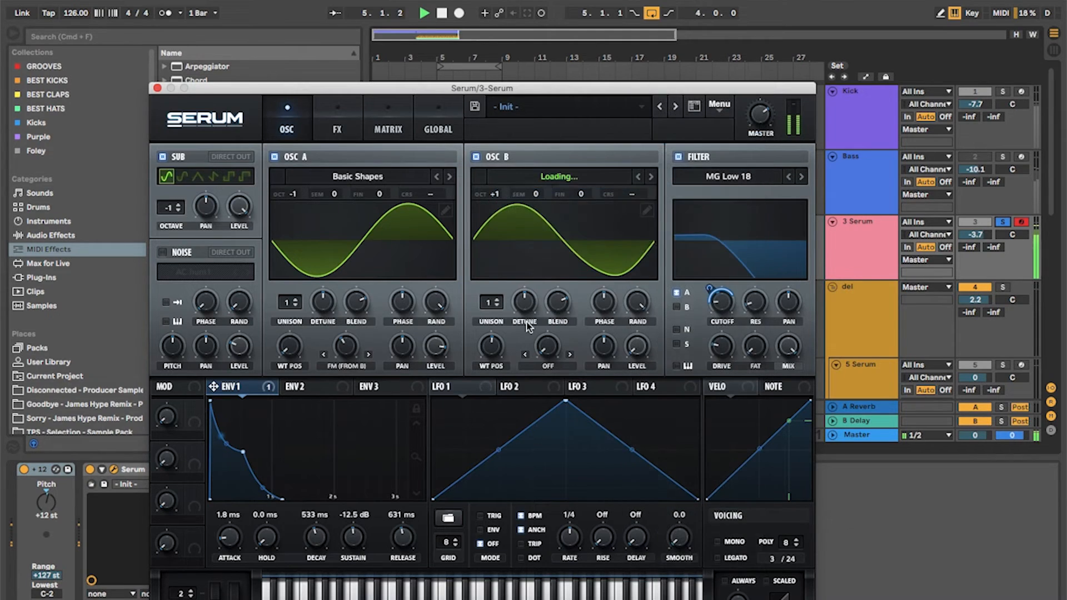
{"action": "left_click_drag", "start_coordinate": [491, 338], "coordinate": [483, 300]}
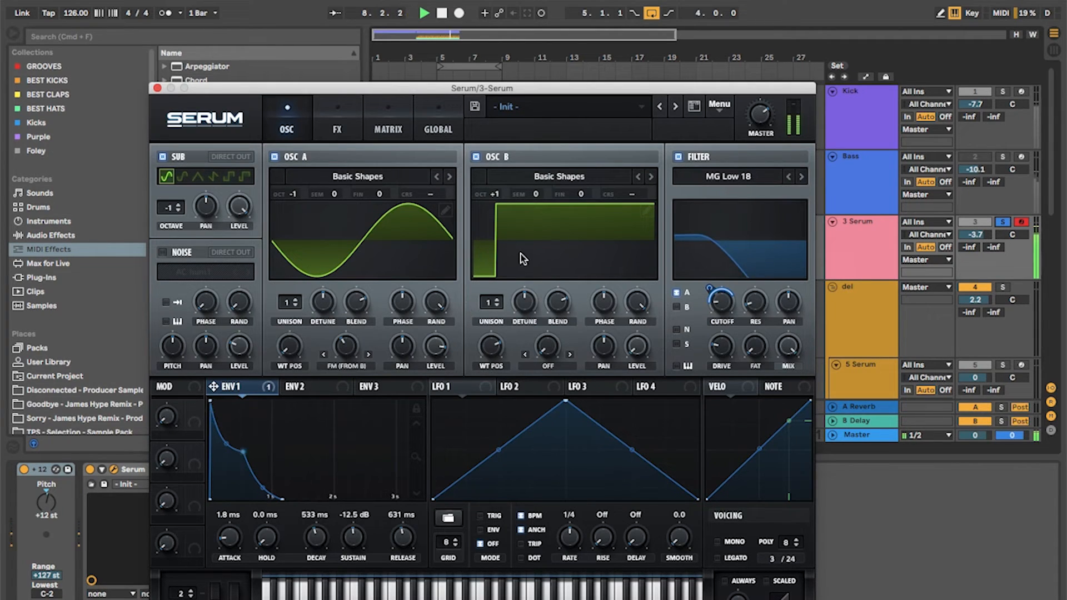
{"action": "mouse_move", "coordinate": [494, 342]}
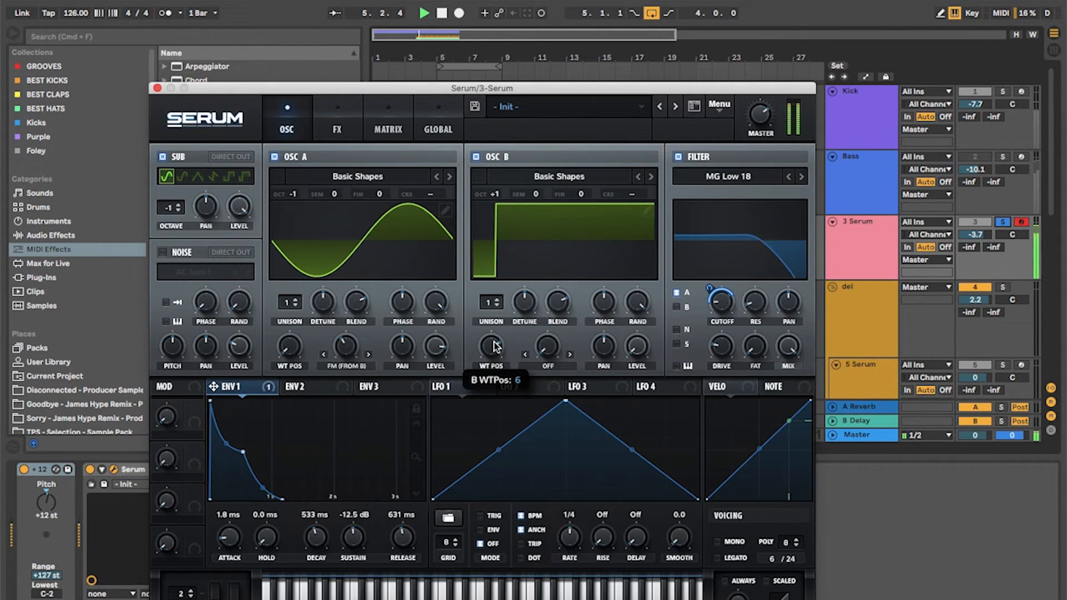
{"action": "left_click_drag", "start_coordinate": [495, 346], "coordinate": [494, 466]}
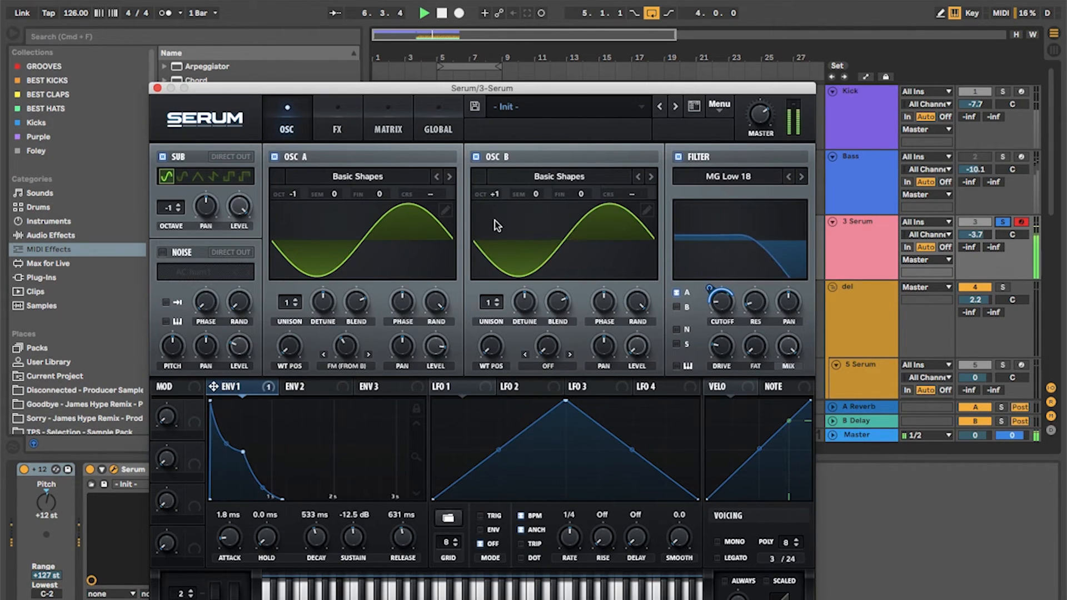
- Close the Serum window and view the device chains of the Bass and 3 Serum tracks
{"action": "left_click", "coordinate": [332, 133]}
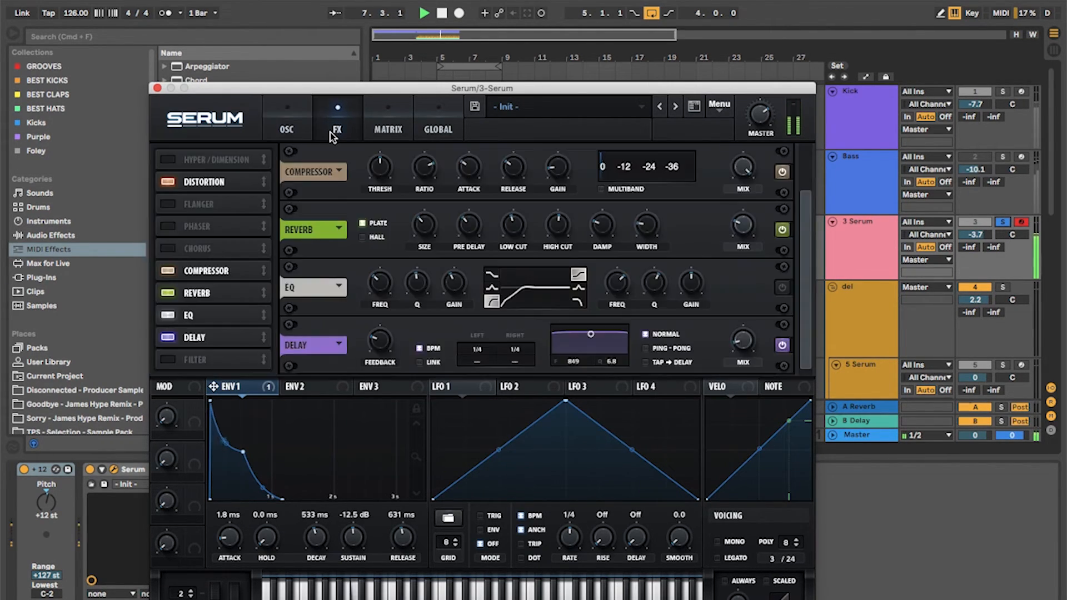
{"action": "left_click", "coordinate": [302, 133]}
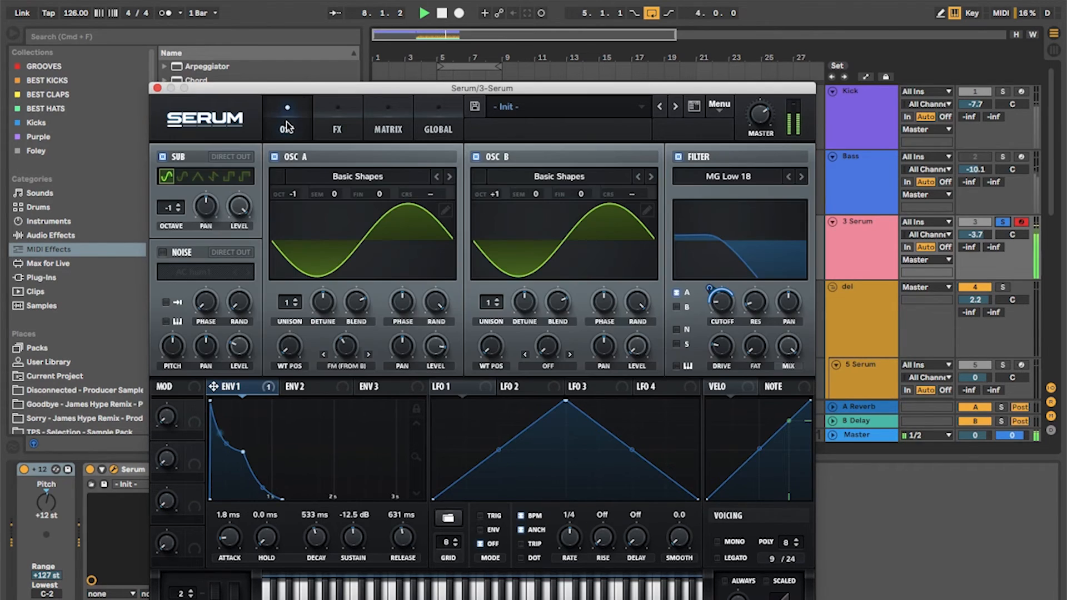
{"action": "left_click", "coordinate": [159, 88]}
{"action": "left_click", "coordinate": [835, 173]}
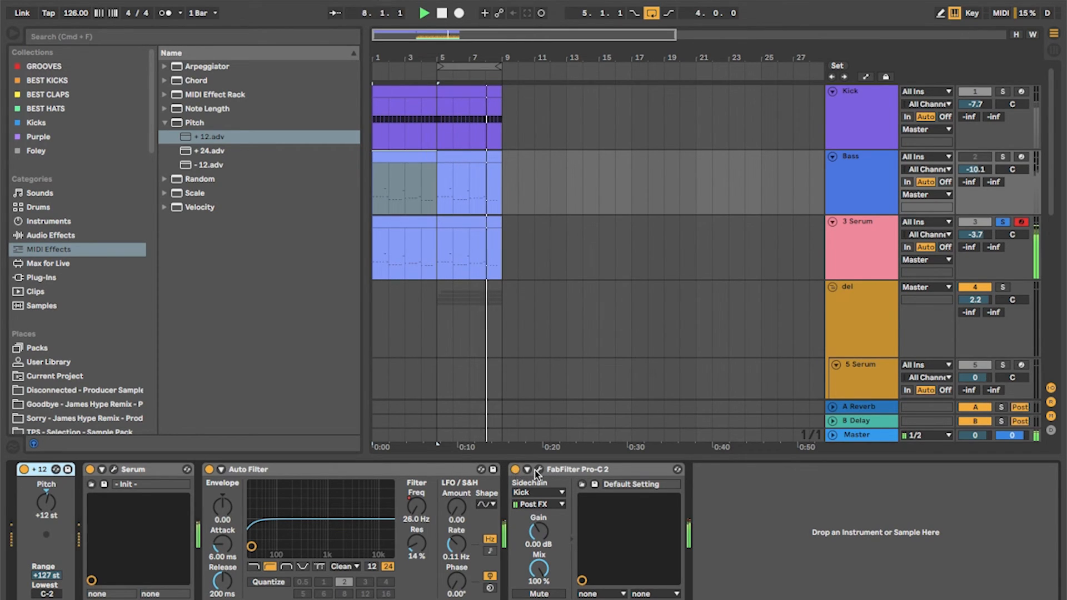
{"action": "left_click", "coordinate": [877, 245]}
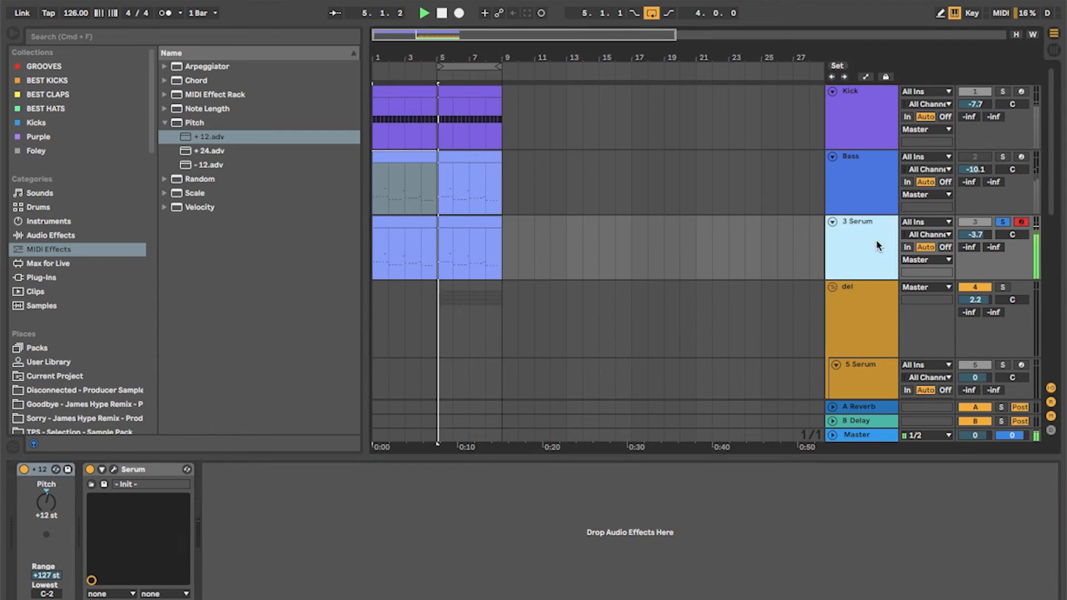